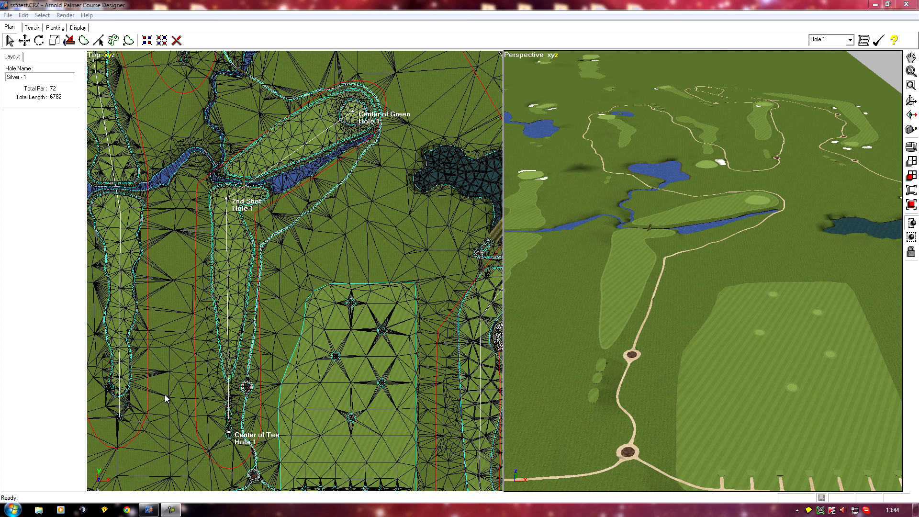
# Step: Set the top view's hull display to show only sharp edges
pyautogui.moveTo(130, 414); pyautogui.dragTo(201, 397, button='middle')
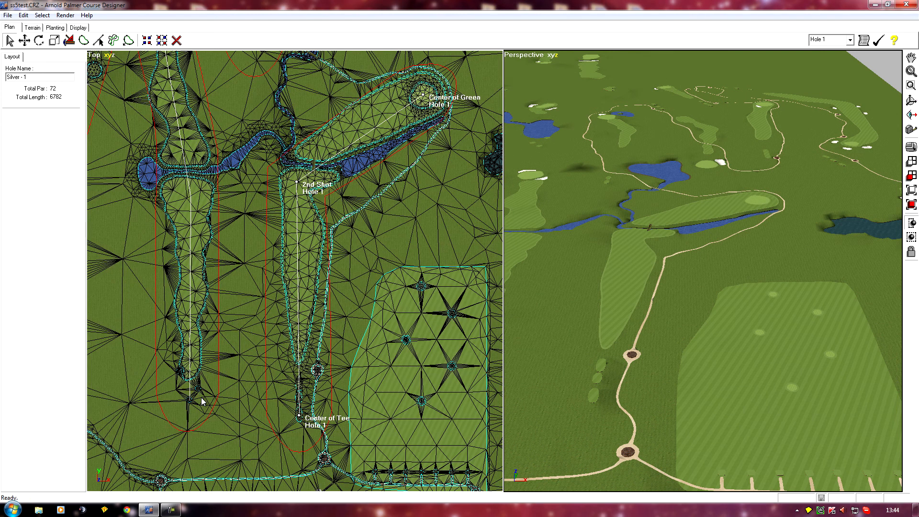
pyautogui.scroll(1, 201, 397)
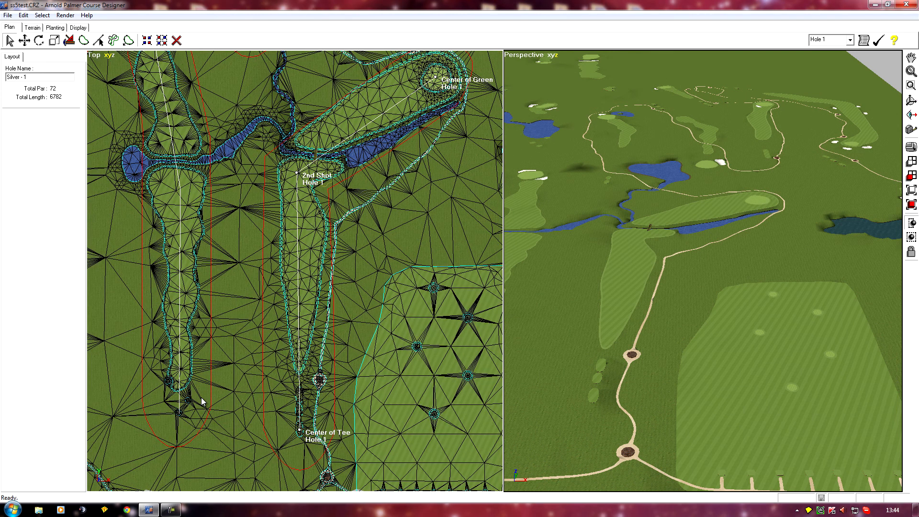
pyautogui.scroll(-1, 201, 400)
pyautogui.scroll(-1, 201, 400)
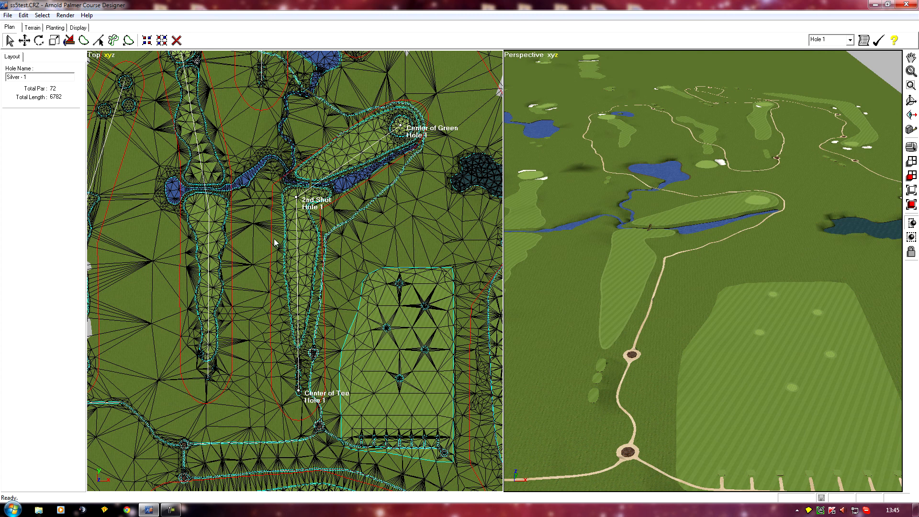
pyautogui.click(99, 58)
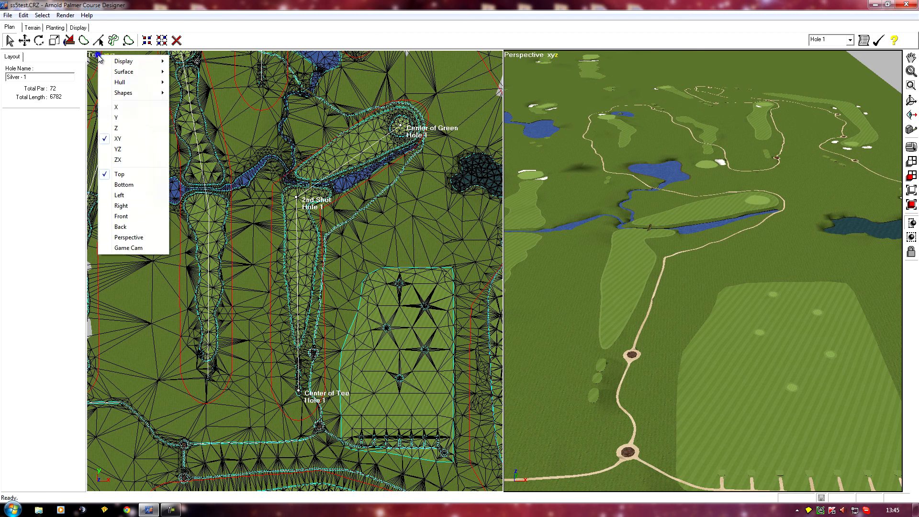
pyautogui.moveTo(120, 84)
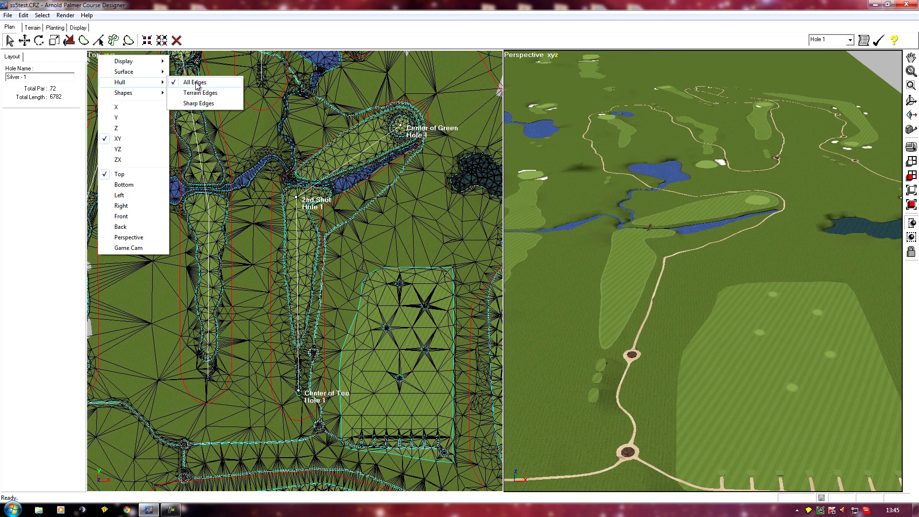
pyautogui.click(201, 105)
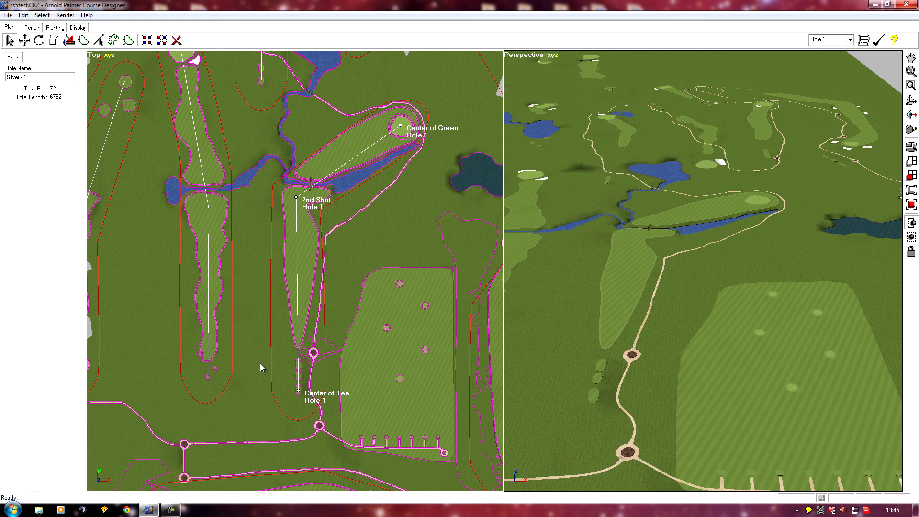
# Step: Examine the tee boxes and cart path around the first hole's tee in the top view
pyautogui.moveTo(232, 355); pyautogui.dragTo(238, 300, button='right')
pyautogui.scroll(5, 267, 302)
pyautogui.moveTo(331, 288); pyautogui.dragTo(251, 297, button='right')
pyautogui.scroll(4, 293, 320)
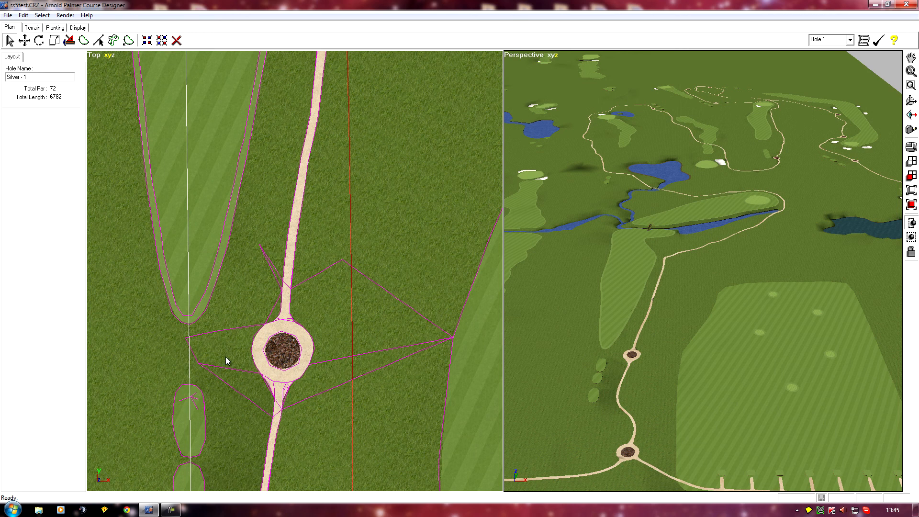
pyautogui.moveTo(191, 404); pyautogui.dragTo(288, 299, button='right')
pyautogui.scroll(5, 288, 299)
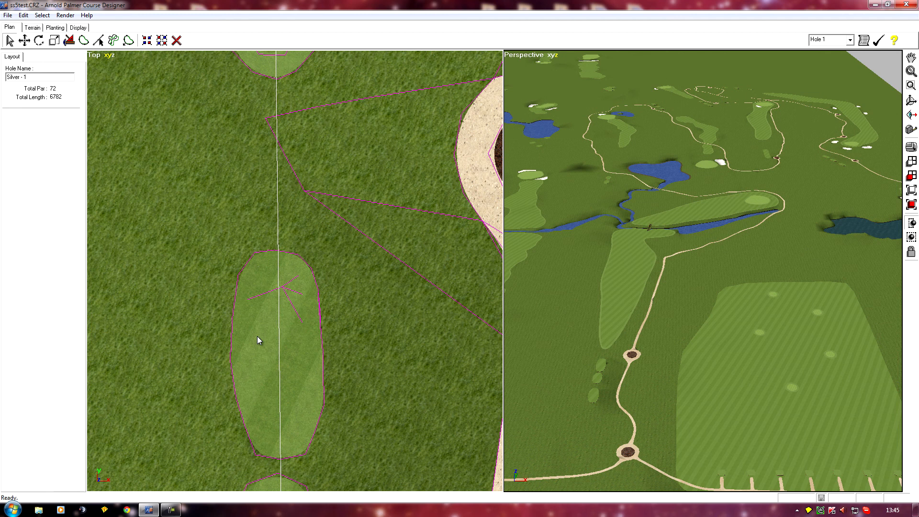
pyautogui.scroll(-2, 281, 341)
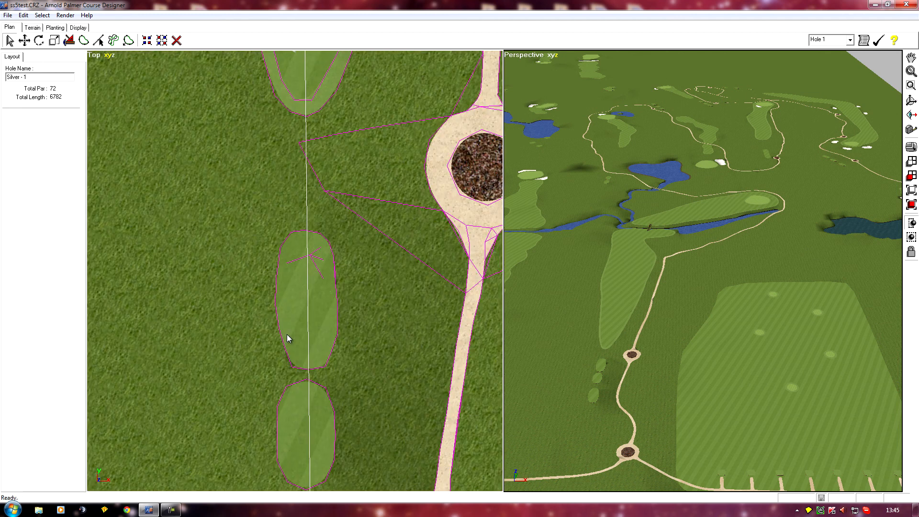
pyautogui.moveTo(228, 358); pyautogui.dragTo(237, 266, button='middle')
pyautogui.moveTo(232, 313); pyautogui.dragTo(239, 210, button='middle')
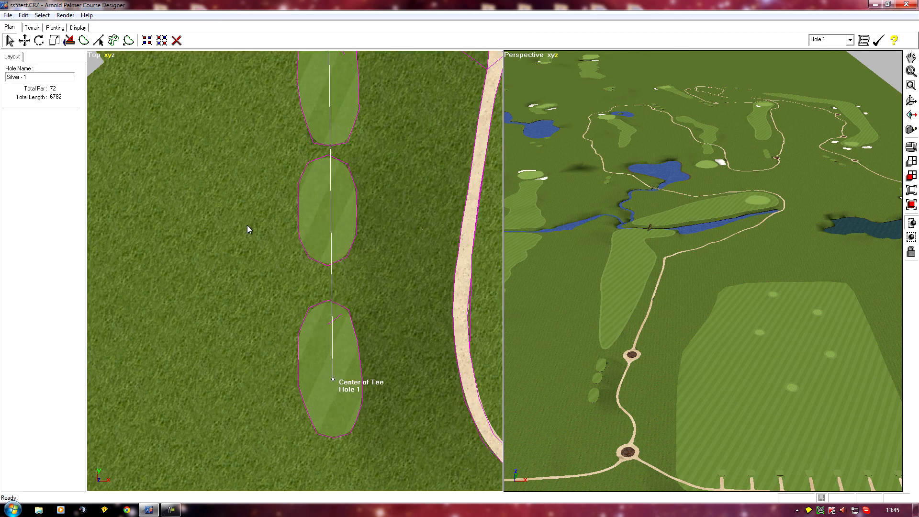
pyautogui.moveTo(164, 203); pyautogui.dragTo(162, 311, button='middle')
pyautogui.moveTo(182, 258); pyautogui.dragTo(185, 326, button='middle')
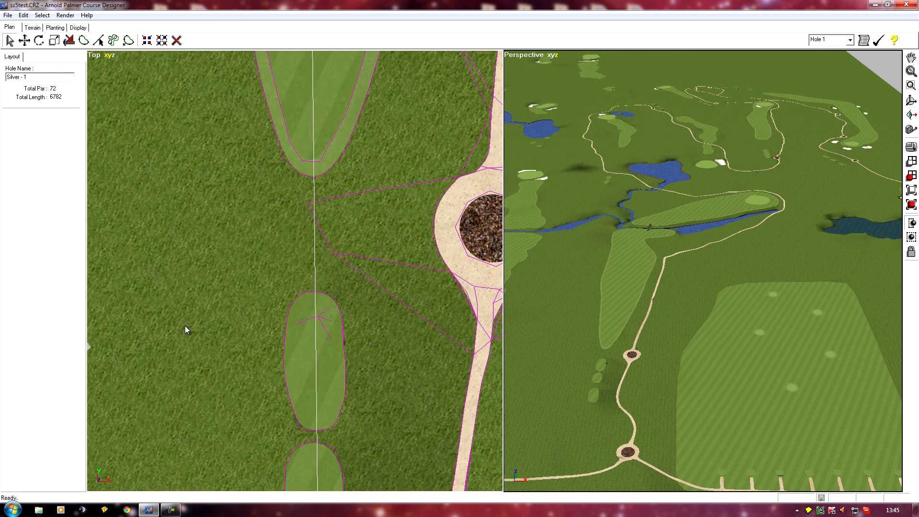
pyautogui.moveTo(222, 259); pyautogui.dragTo(181, 294, button='middle')
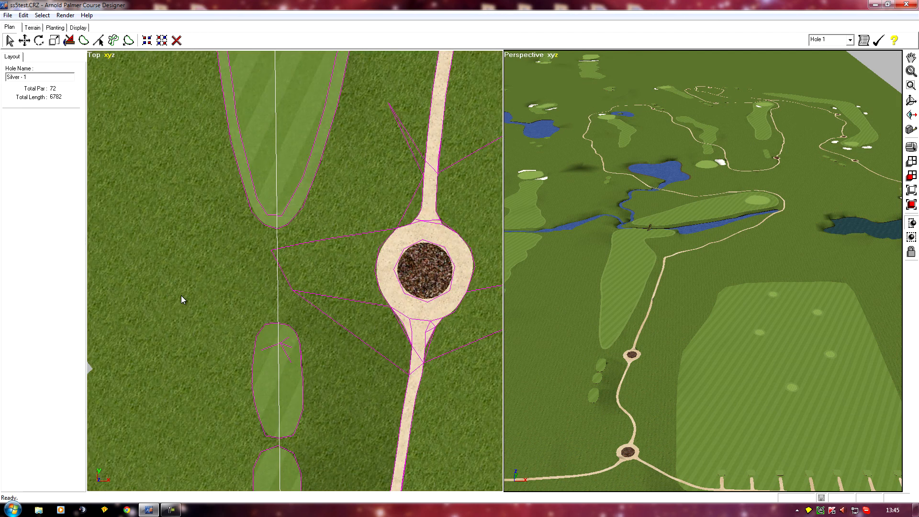
pyautogui.scroll(3, 199, 303)
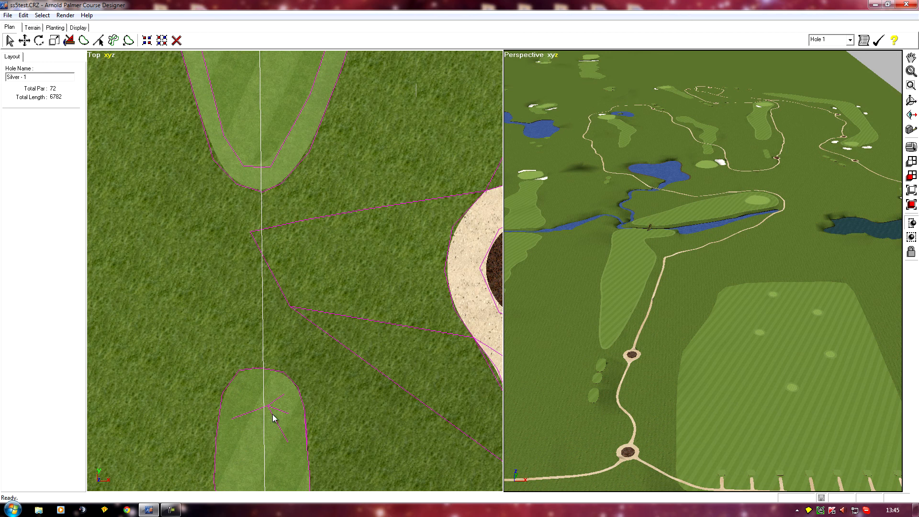
pyautogui.moveTo(228, 423); pyautogui.dragTo(258, 258, button='middle')
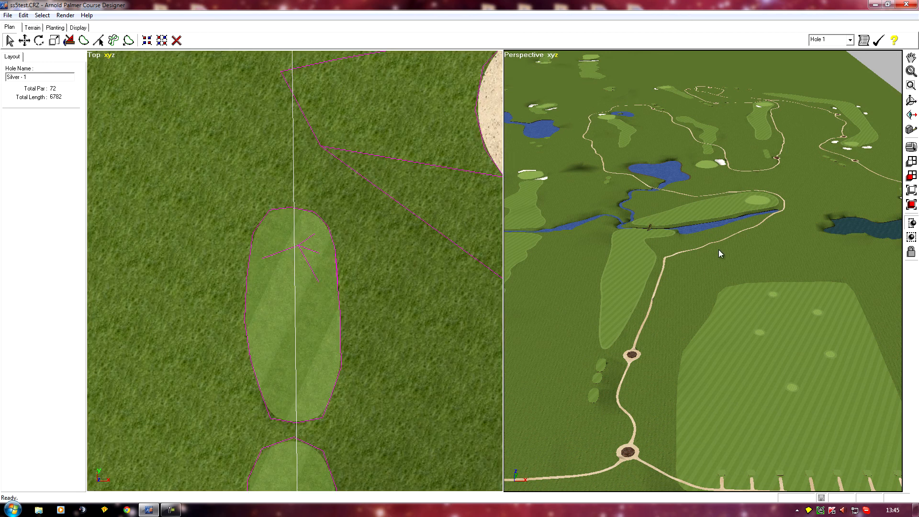
# Step: Set the perspective camera to a line of sight from the tee area and look along the hole
pyautogui.click(909, 118)
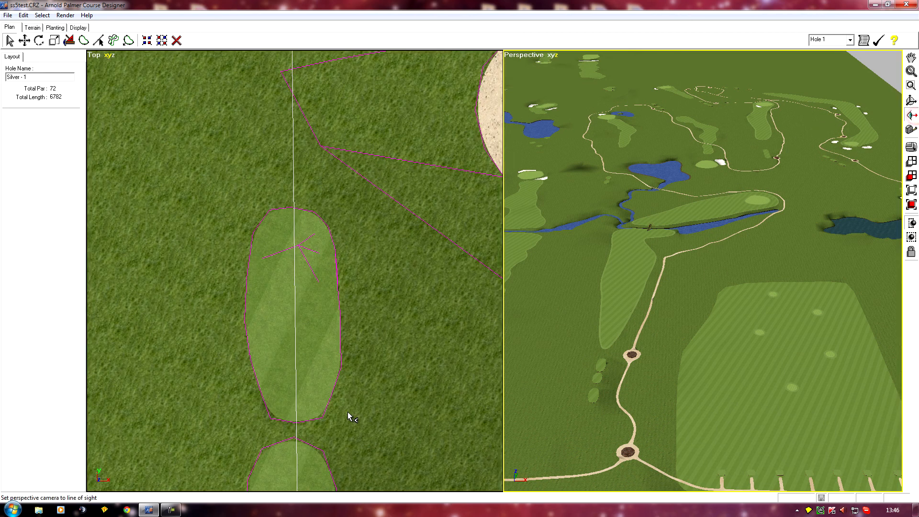
pyautogui.click(302, 287)
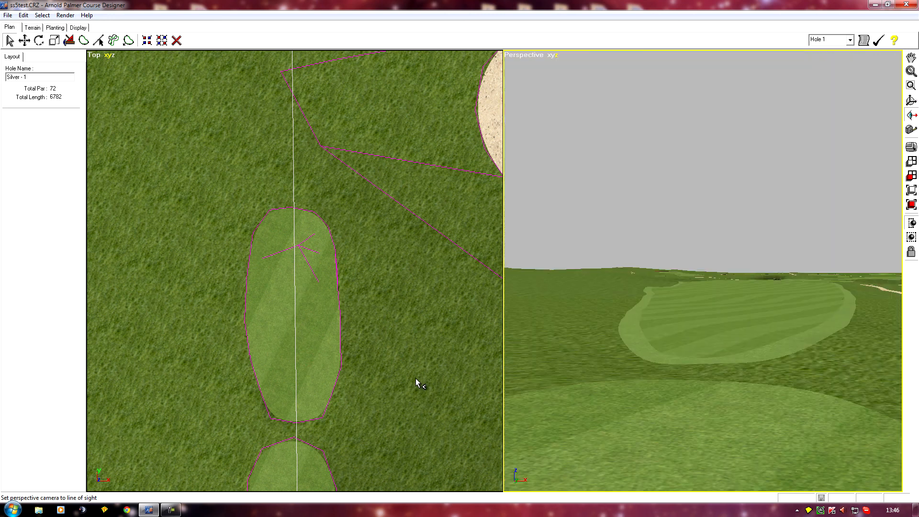
pyautogui.moveTo(607, 360); pyautogui.dragTo(605, 392)
pyautogui.moveTo(605, 391); pyautogui.dragTo(583, 383, button='right')
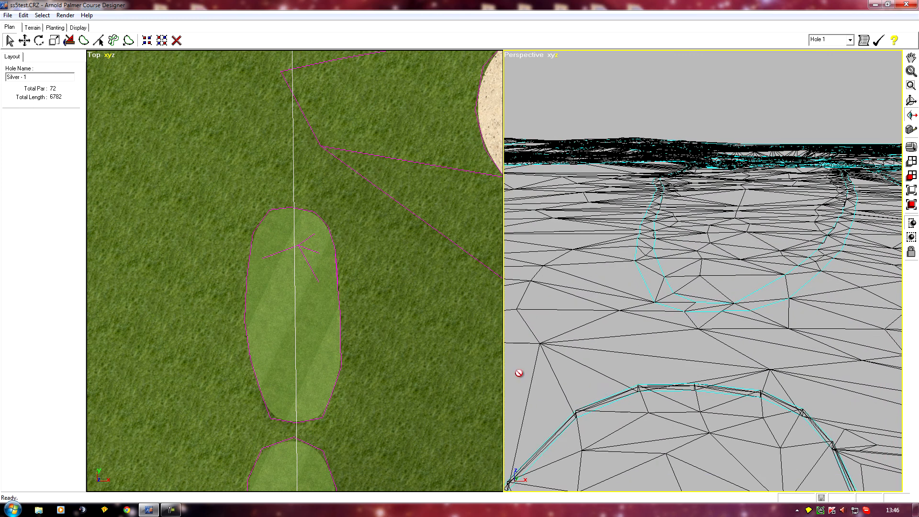
pyautogui.moveTo(689, 337); pyautogui.dragTo(569, 313, button='right')
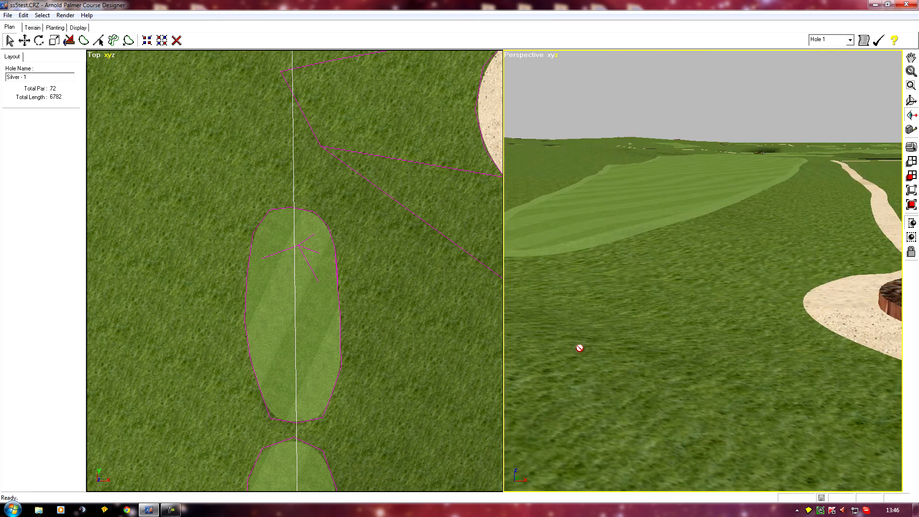
pyautogui.moveTo(558, 344); pyautogui.dragTo(604, 361, button='right')
pyautogui.scroll(3, 603, 349)
pyautogui.scroll(2, 604, 361)
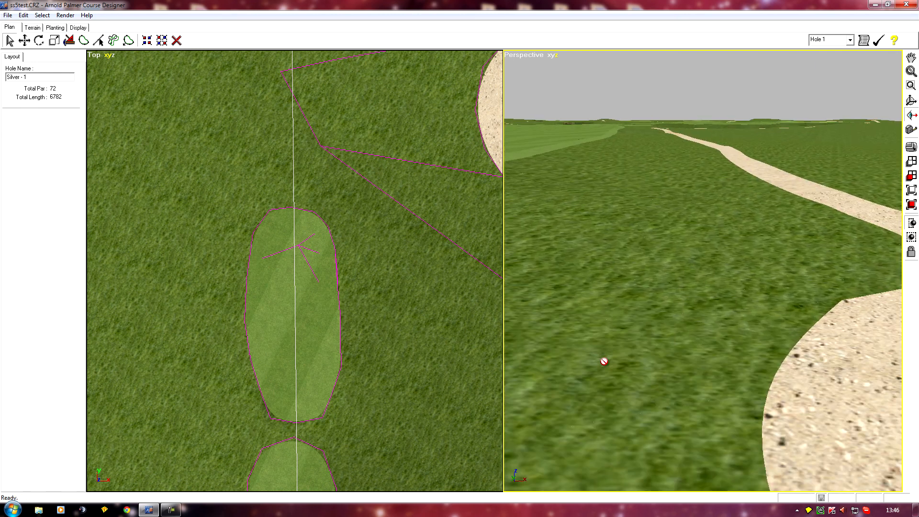
pyautogui.moveTo(668, 367); pyautogui.dragTo(589, 363, button='right')
pyautogui.moveTo(588, 363); pyautogui.dragTo(571, 369)
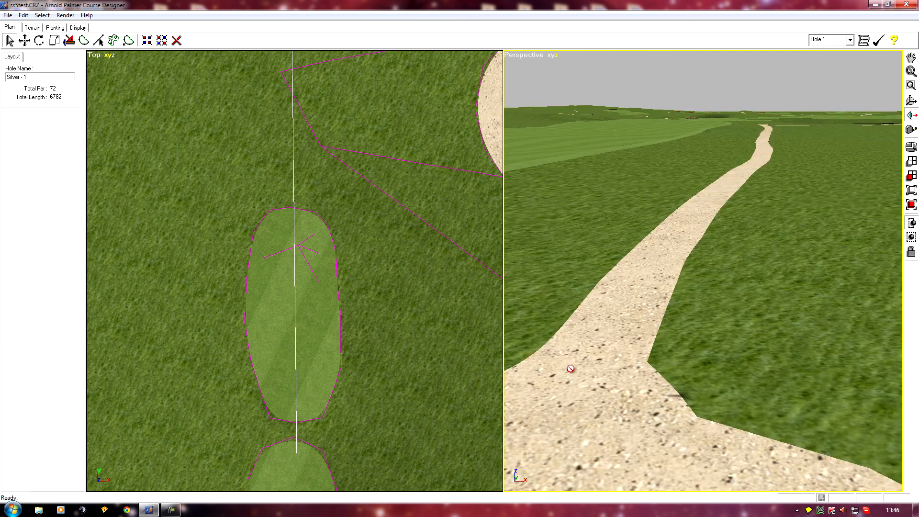
pyautogui.moveTo(571, 369); pyautogui.dragTo(704, 343)
pyautogui.moveTo(664, 312); pyautogui.dragTo(687, 322)
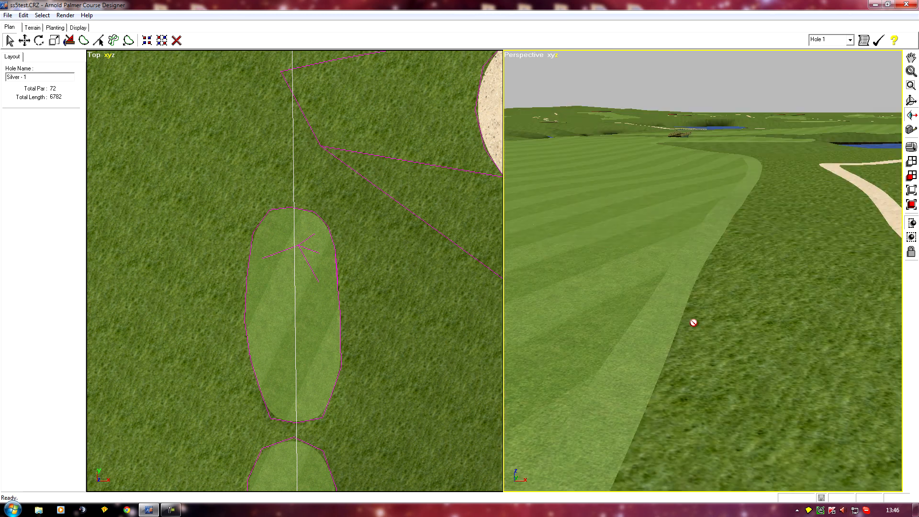
pyautogui.moveTo(622, 299); pyautogui.dragTo(659, 294)
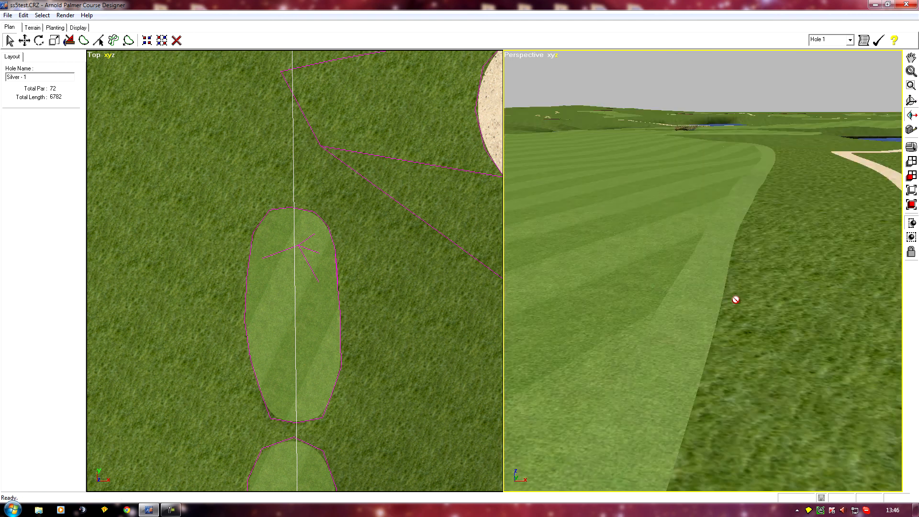
pyautogui.moveTo(652, 327); pyautogui.dragTo(585, 267)
# Step: Turn on the hull display in the perspective view
pyautogui.rightClick(519, 55)
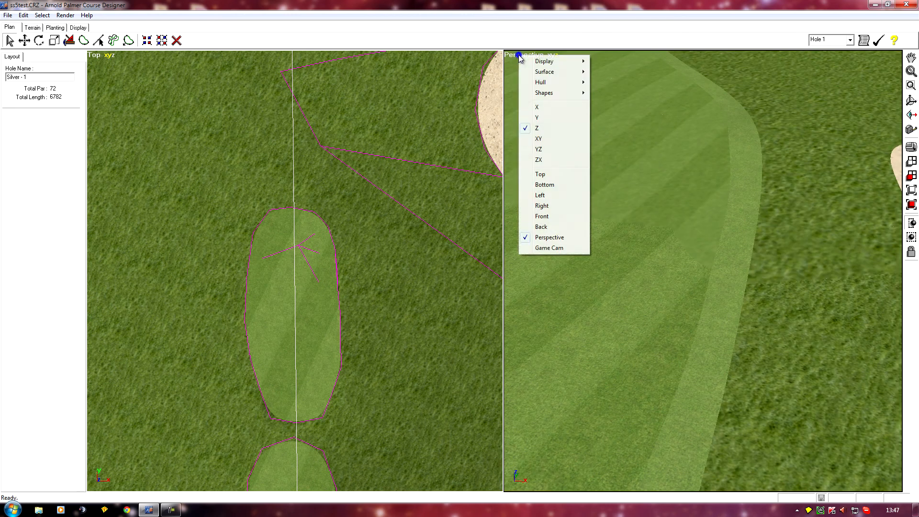
pyautogui.moveTo(545, 61)
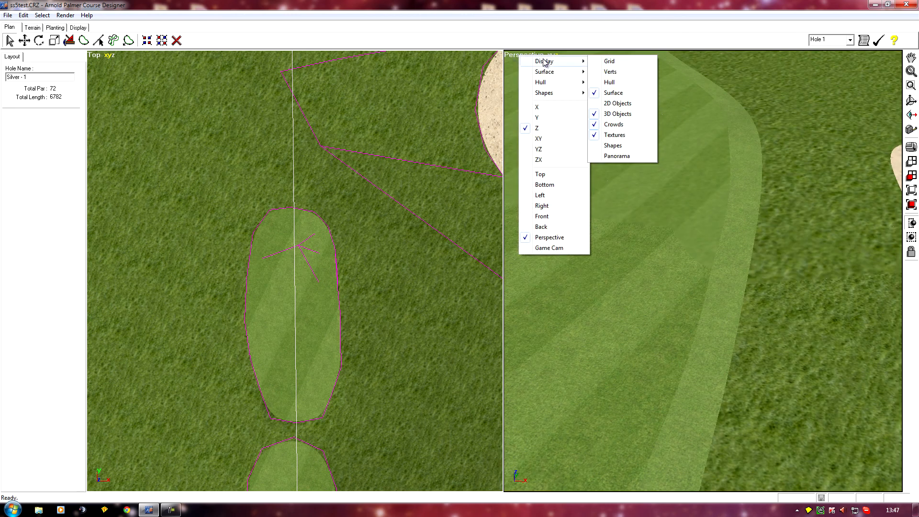
pyautogui.click(614, 83)
# Step: Turn an edge on the fairway border with the Turn Edge tool in the perspective view
pyautogui.moveTo(645, 278)
pyautogui.mouseDown()
pyautogui.moveTo(659, 364)
pyautogui.moveTo(674, 345)
pyautogui.moveTo(661, 344)
pyautogui.mouseUp()
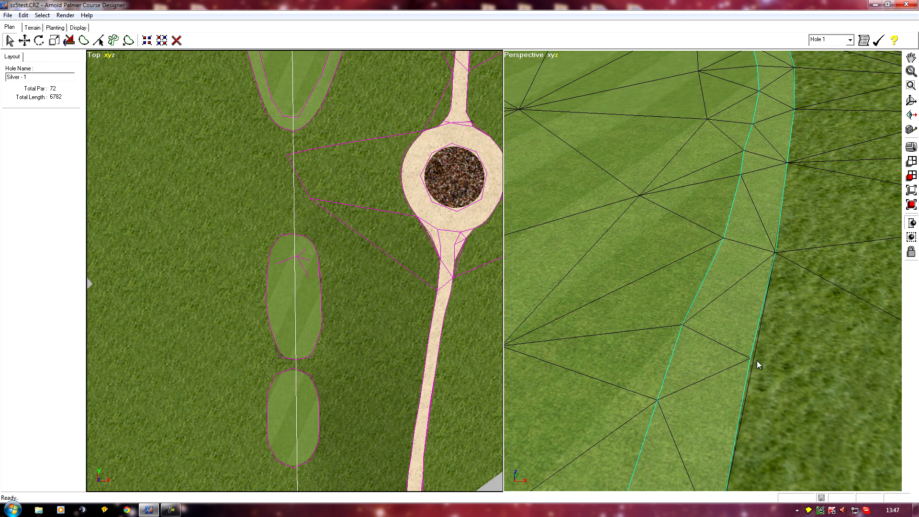
pyautogui.moveTo(702, 454); pyautogui.dragTo(700, 451, button='middle')
pyautogui.scroll(-2, 699, 452)
pyautogui.scroll(-1, 696, 449)
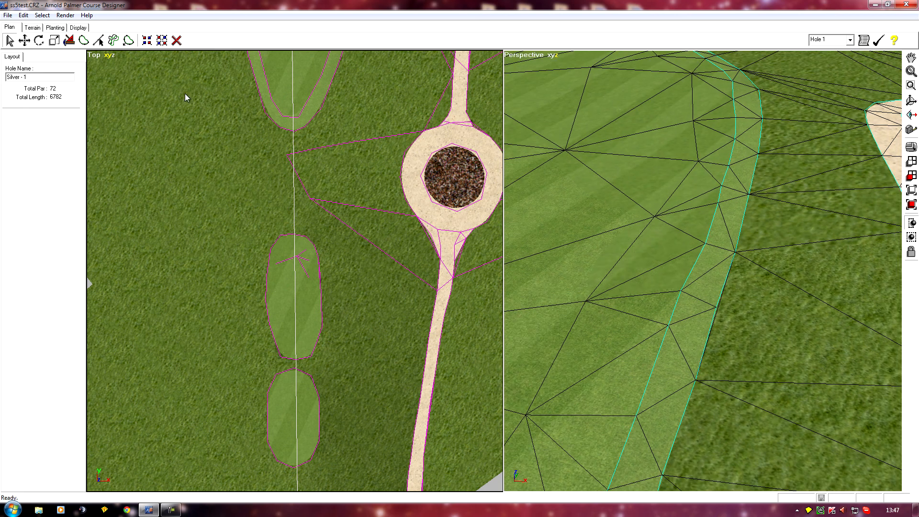
pyautogui.click(33, 27)
pyautogui.click(58, 57)
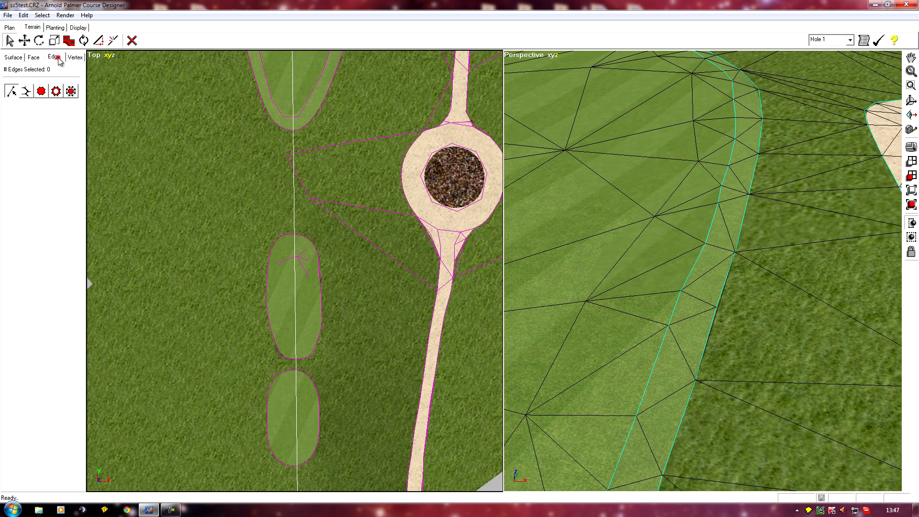
pyautogui.click(84, 40)
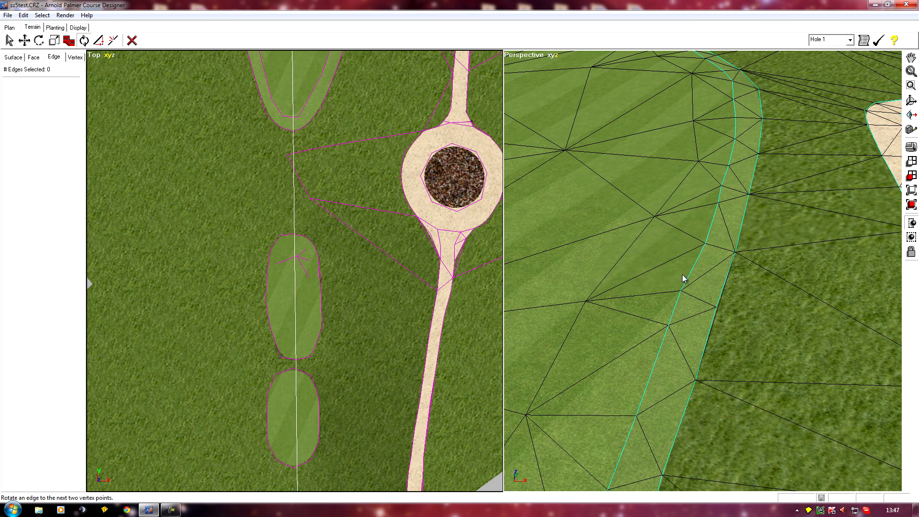
pyautogui.click(717, 312)
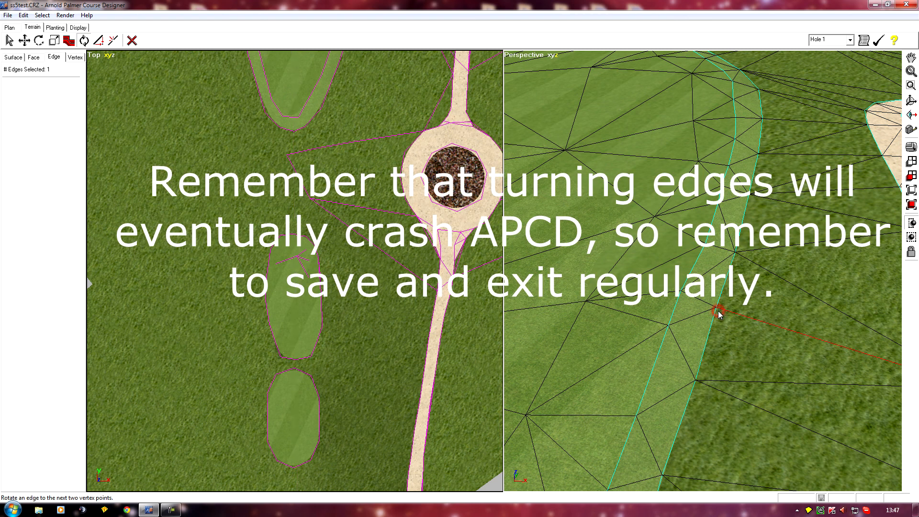
# Step: Turn another edge beside the cart path in the perspective view
pyautogui.moveTo(674, 295); pyautogui.dragTo(582, 264, button='middle')
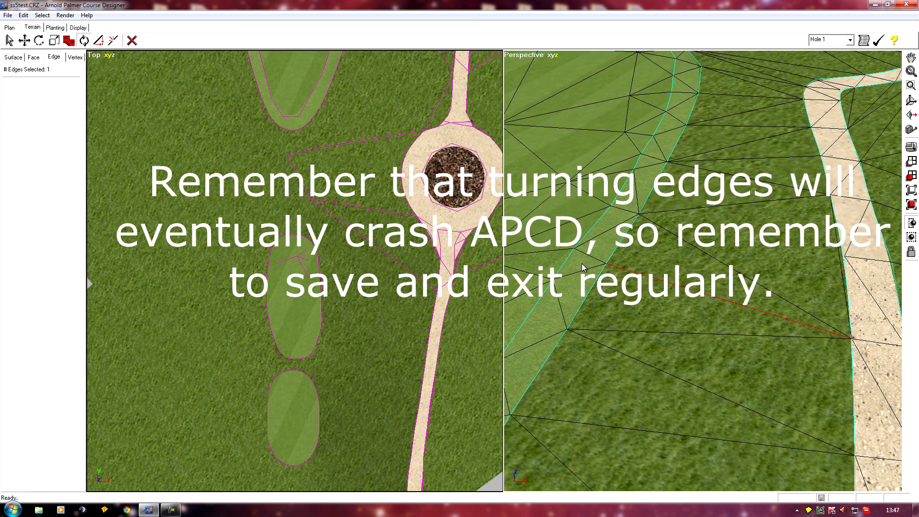
pyautogui.click(837, 265)
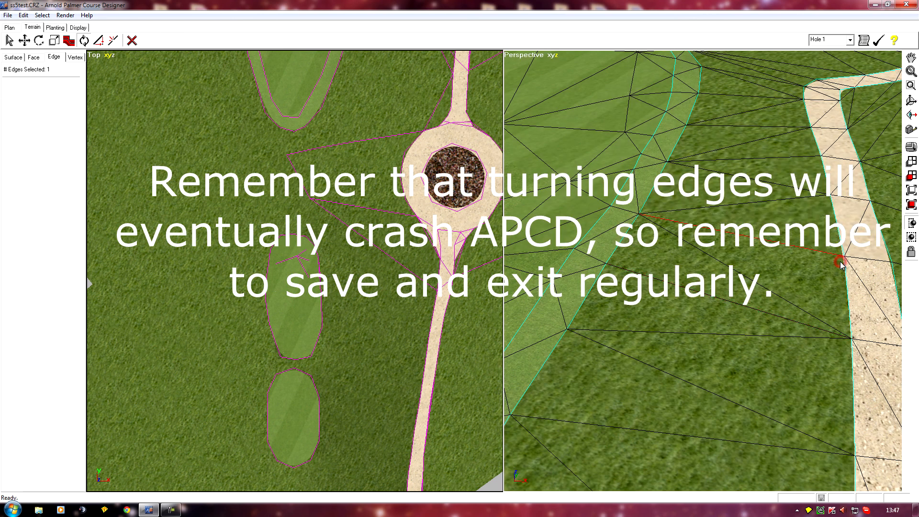
pyautogui.moveTo(599, 301); pyautogui.dragTo(614, 338, button='middle')
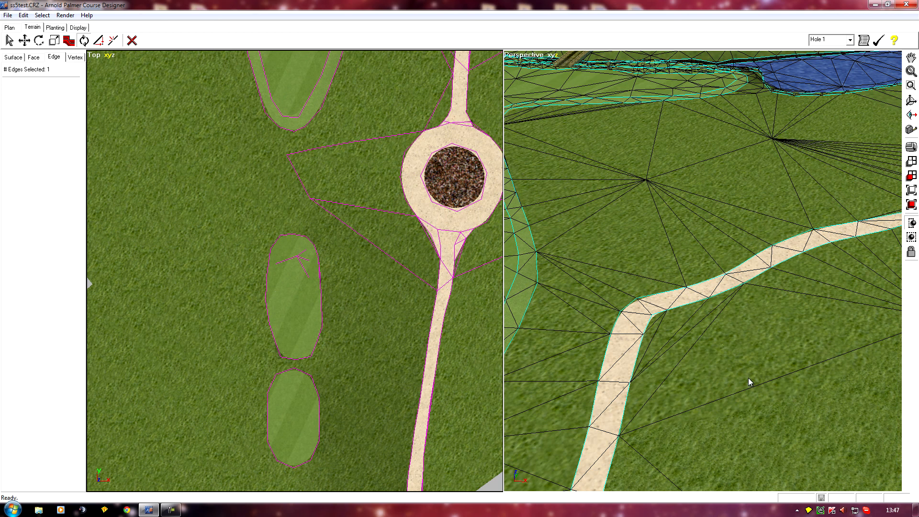
pyautogui.moveTo(253, 353); pyautogui.dragTo(132, 292, button='middle')
pyautogui.scroll(-3, 139, 282)
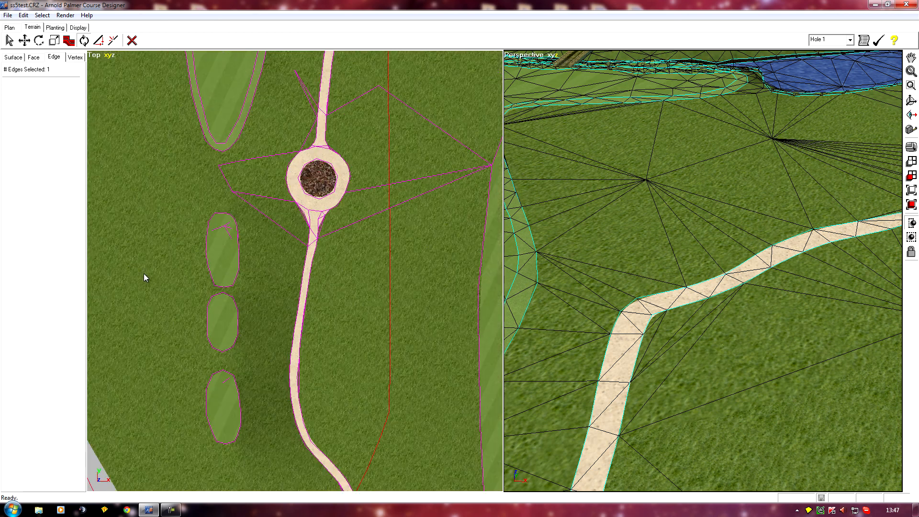
pyautogui.scroll(-3, 144, 276)
pyautogui.moveTo(314, 412); pyautogui.dragTo(283, 312, button='middle')
pyautogui.scroll(-3, 249, 378)
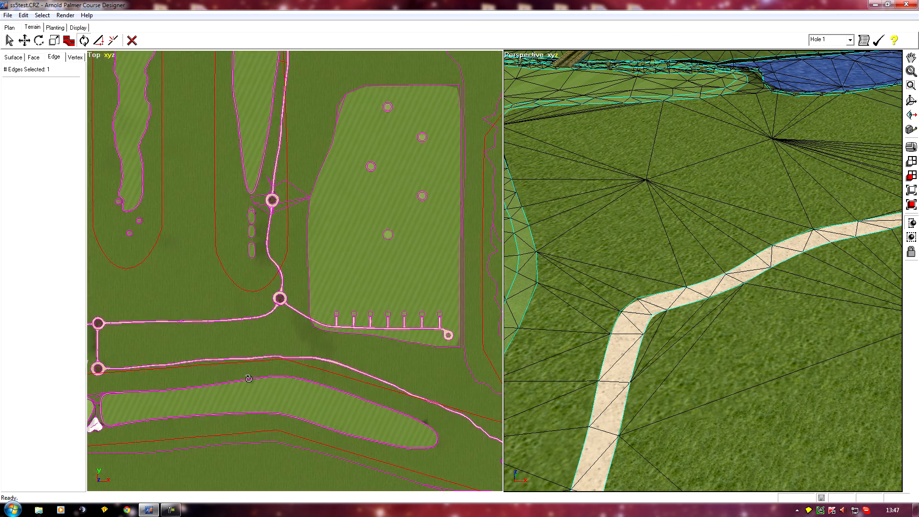
pyautogui.moveTo(331, 379); pyautogui.dragTo(237, 198, button='middle')
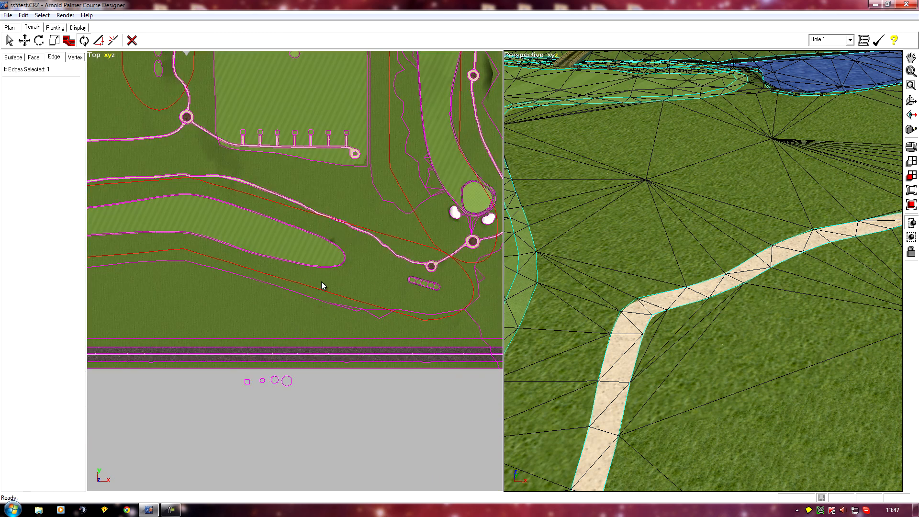
# Step: Turn on the hull edges display in the top view
pyautogui.scroll(3, 320, 286)
pyautogui.scroll(-2, 366, 238)
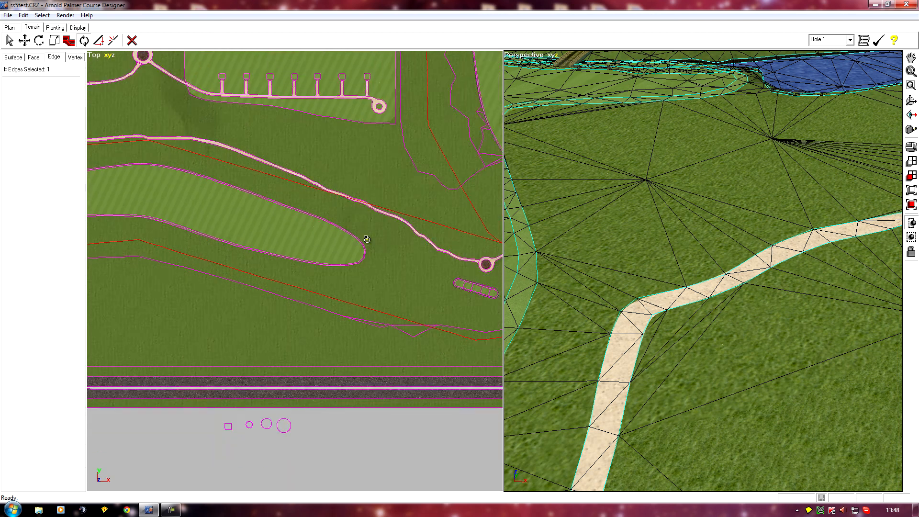
pyautogui.scroll(-2, 366, 239)
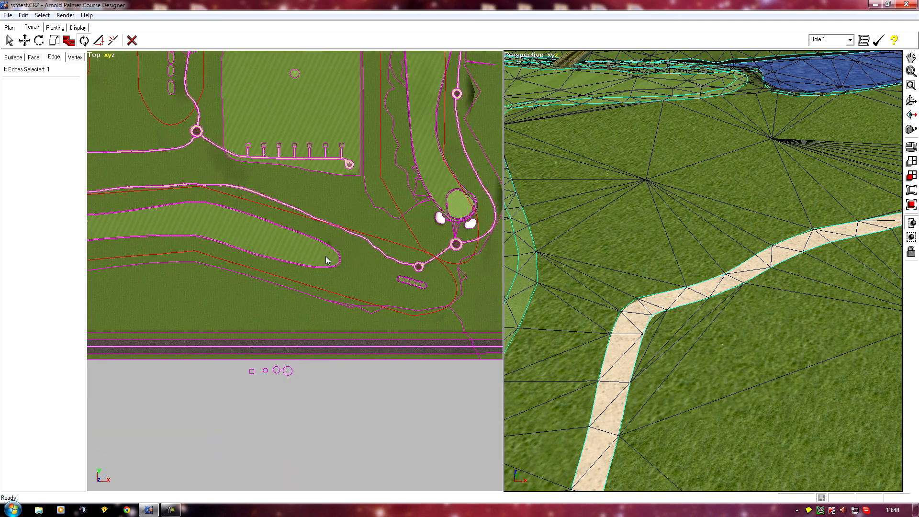
pyautogui.scroll(6, 329, 255)
pyautogui.moveTo(351, 241); pyautogui.dragTo(277, 324, button='right')
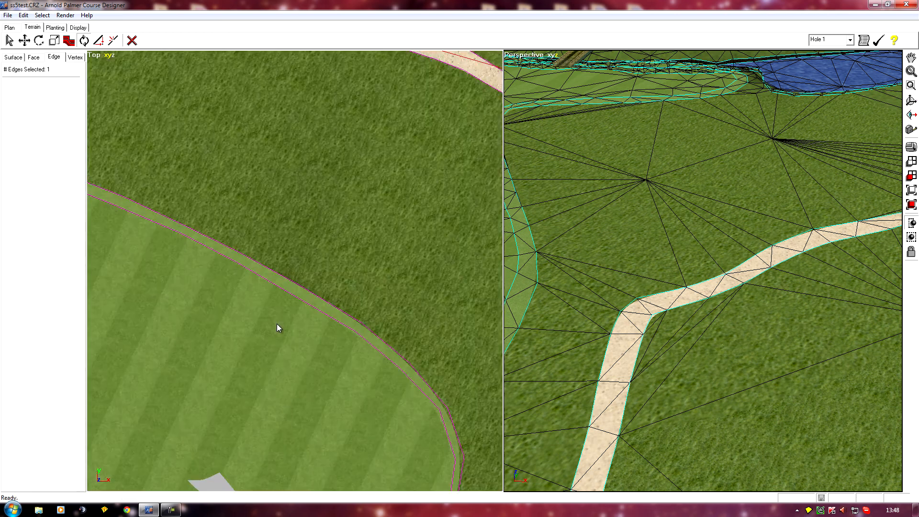
pyautogui.moveTo(241, 389); pyautogui.dragTo(233, 353, button='right')
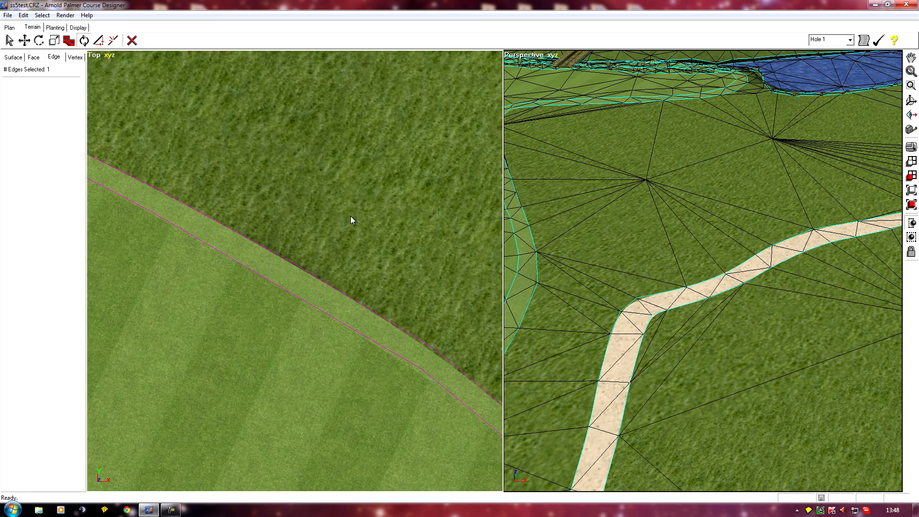
pyautogui.click(94, 60)
pyautogui.moveTo(112, 63)
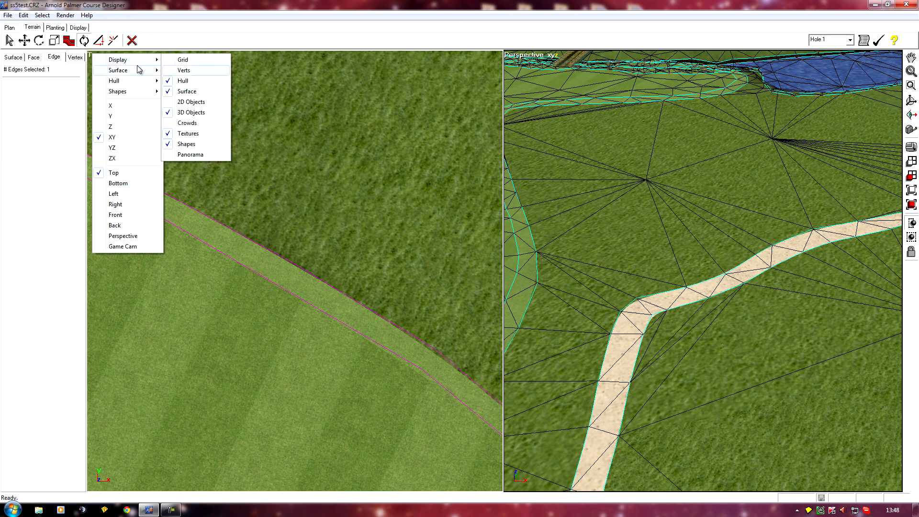
pyautogui.moveTo(126, 80)
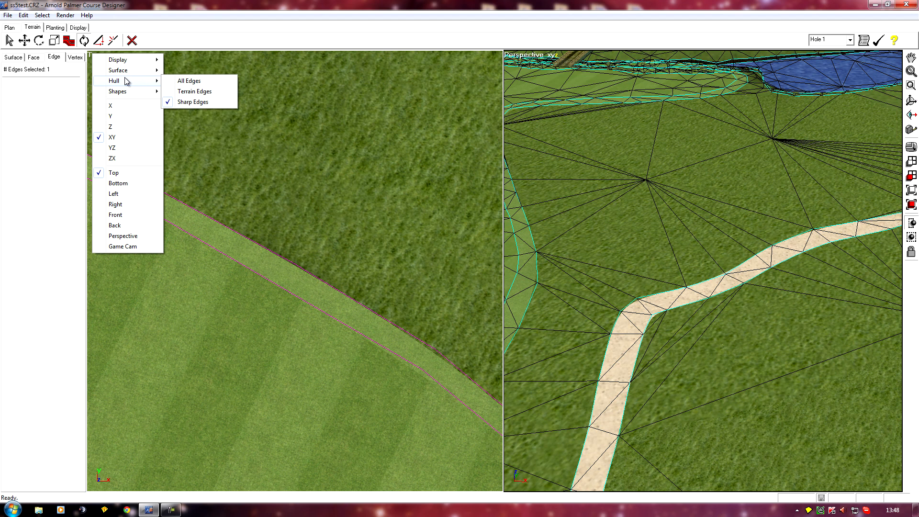
pyautogui.click(192, 86)
# Step: Examine the triangle edges along the fairway border and cart path in the top view
pyautogui.moveTo(218, 371)
pyautogui.mouseDown(button='middle')
pyautogui.moveTo(236, 368)
pyautogui.moveTo(225, 360)
pyautogui.mouseUp(button='middle')
pyautogui.click(279, 273)
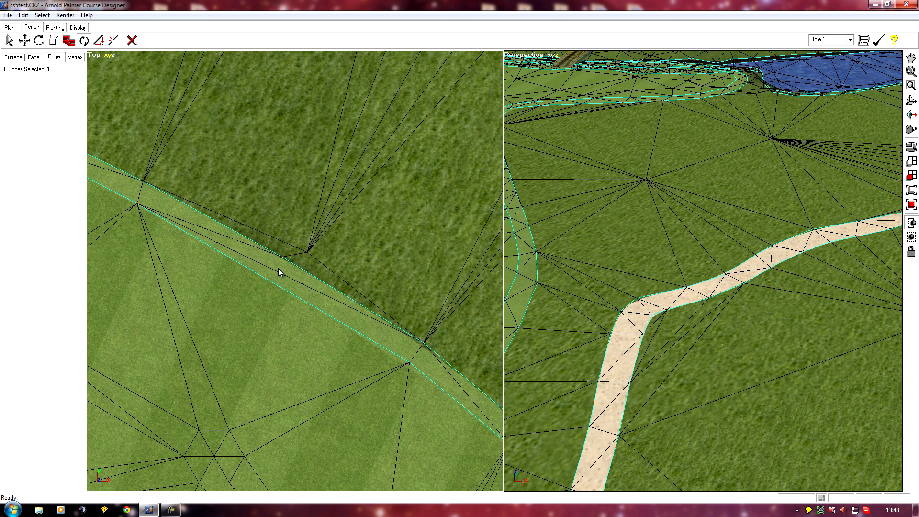
pyautogui.scroll(-3, 280, 272)
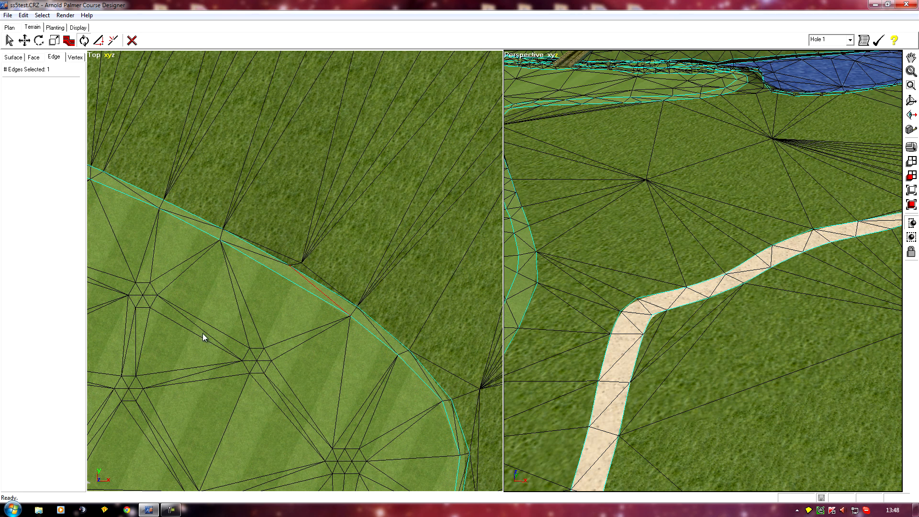
pyautogui.scroll(-3, 203, 335)
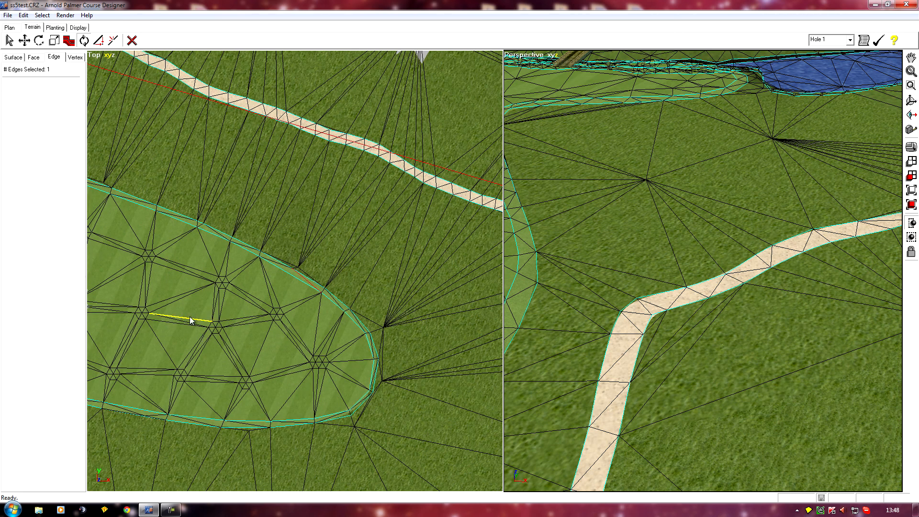
pyautogui.moveTo(202, 335); pyautogui.dragTo(427, 371, button='middle')
pyautogui.moveTo(345, 257); pyautogui.dragTo(236, 324, button='middle')
pyautogui.scroll(4, 340, 276)
pyautogui.scroll(4, 281, 318)
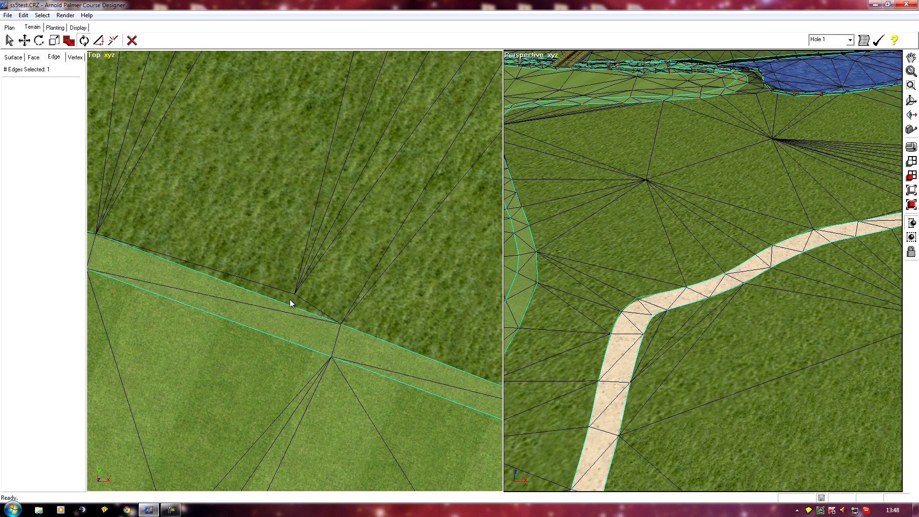
pyautogui.scroll(-3, 259, 312)
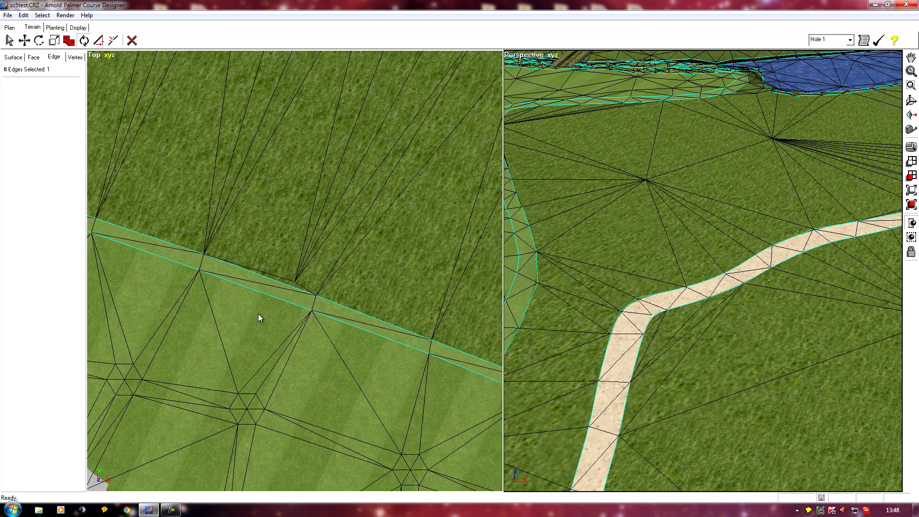
pyautogui.scroll(-2, 257, 314)
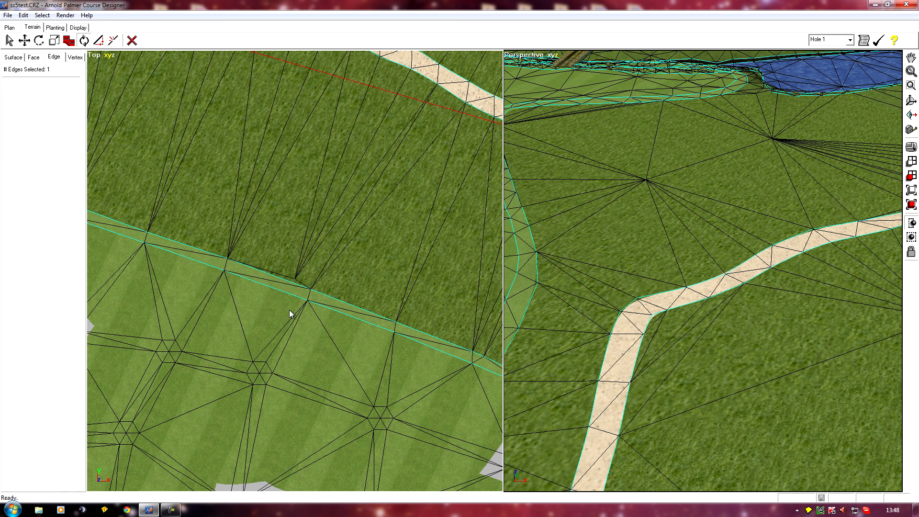
pyautogui.scroll(-5, 289, 309)
pyautogui.moveTo(320, 360); pyautogui.dragTo(250, 328, button='right')
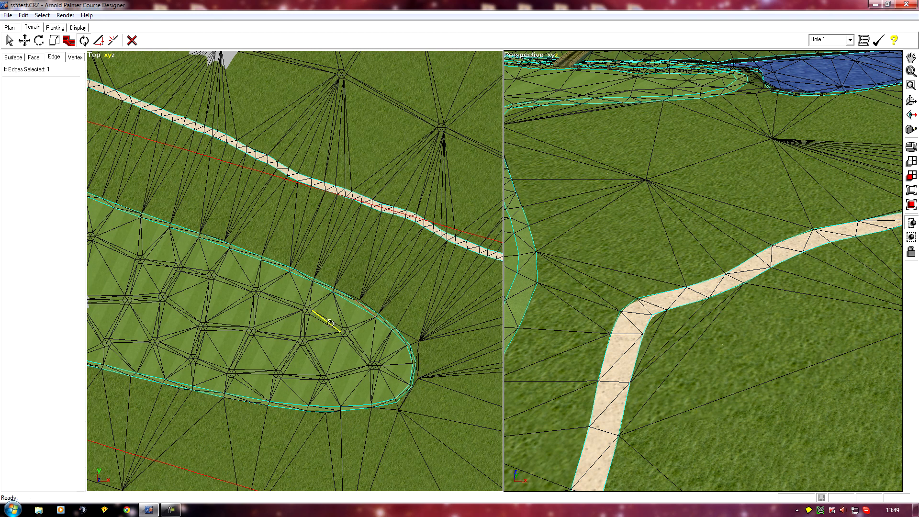
# Step: Turn on the 2D objects display in the perspective view
pyautogui.click(508, 51)
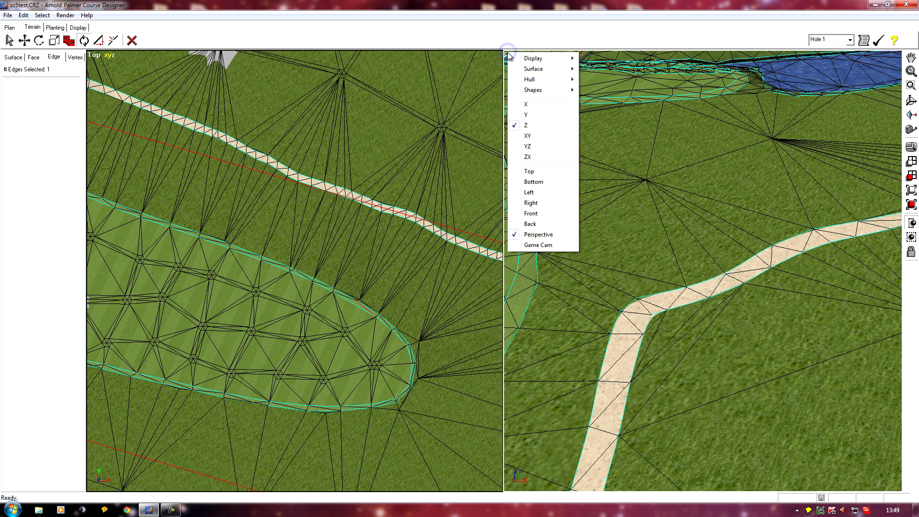
pyautogui.moveTo(557, 63)
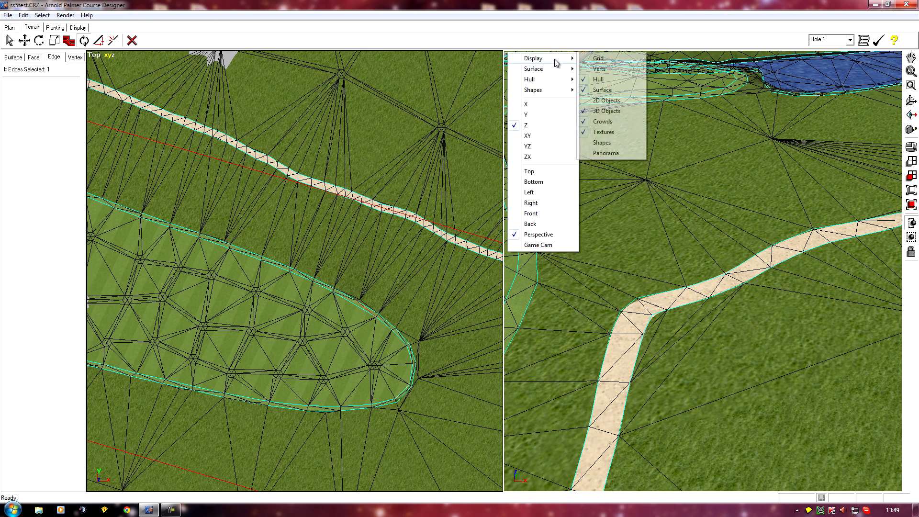
pyautogui.click(606, 100)
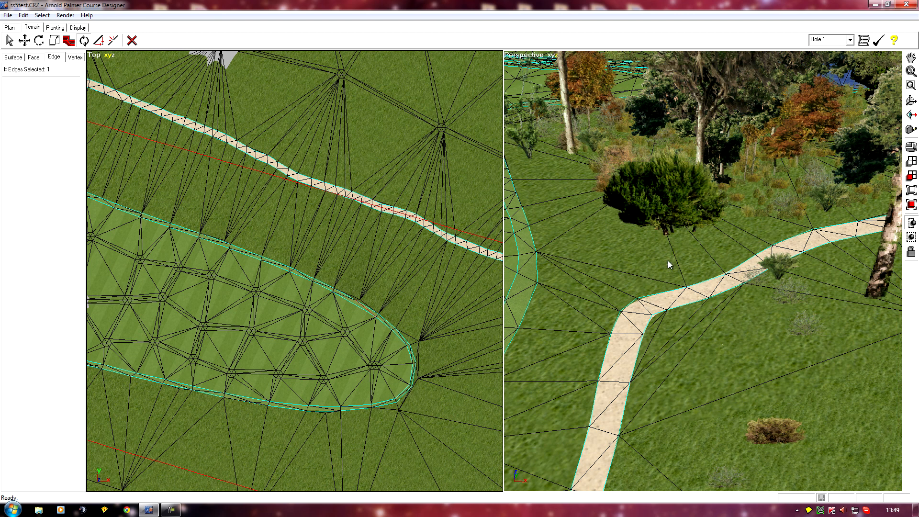
# Step: Switch to Planting mode and select the grass objects beside the cart path in the perspective view
pyautogui.moveTo(602, 238); pyautogui.dragTo(588, 161, button='middle')
pyautogui.scroll(-2, 576, 248)
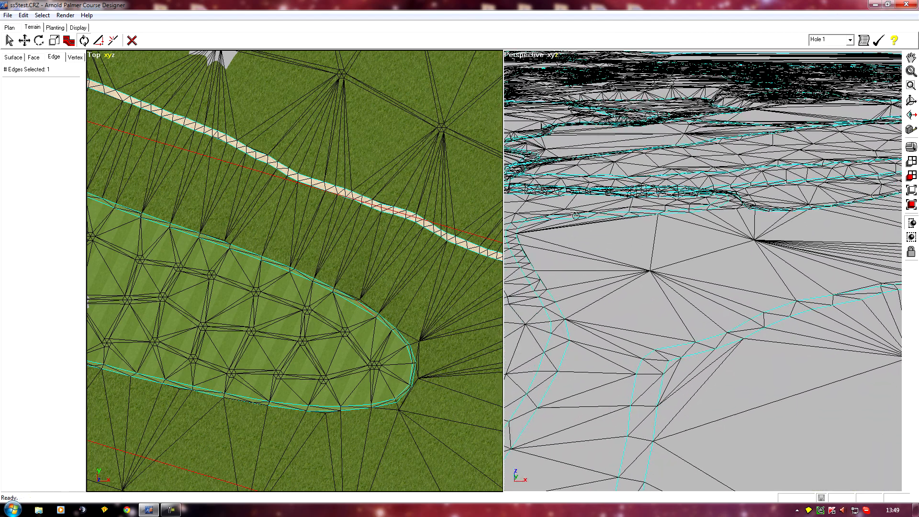
pyautogui.moveTo(622, 418); pyautogui.dragTo(552, 421, button='middle')
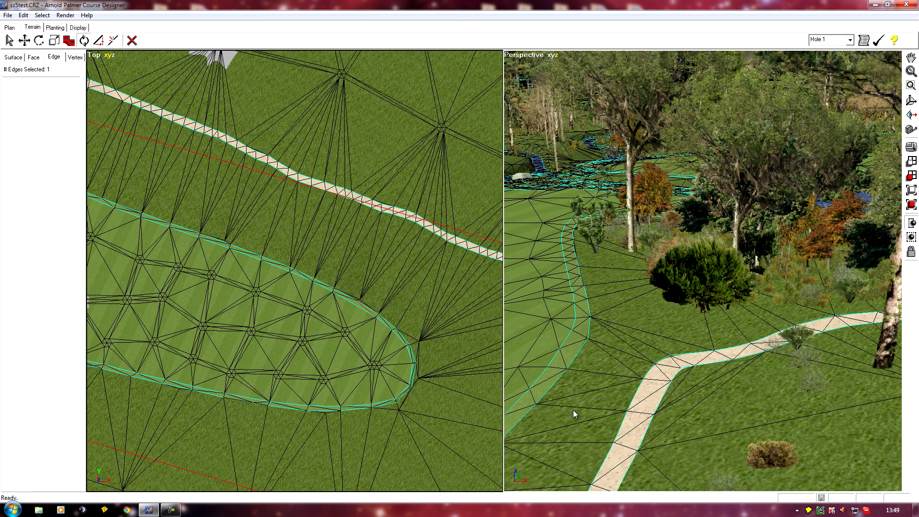
pyautogui.moveTo(592, 357); pyautogui.dragTo(518, 366, button='middle')
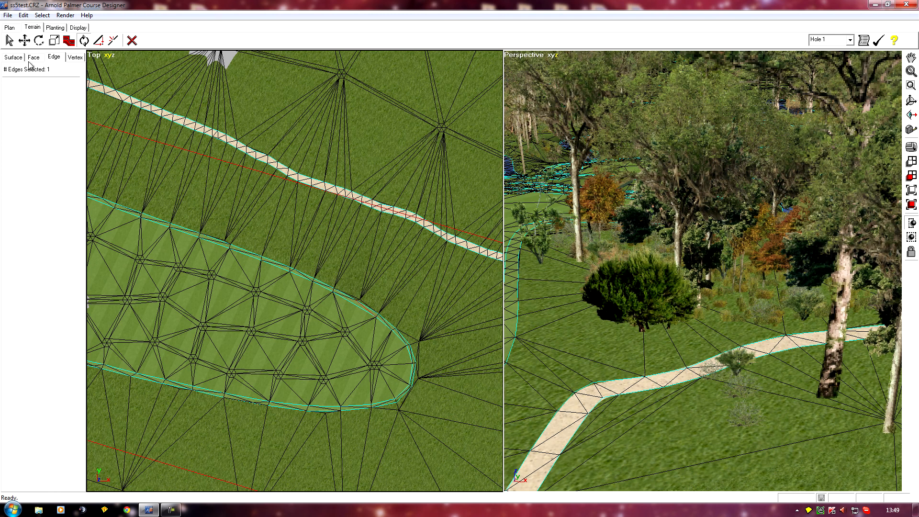
pyautogui.click(47, 27)
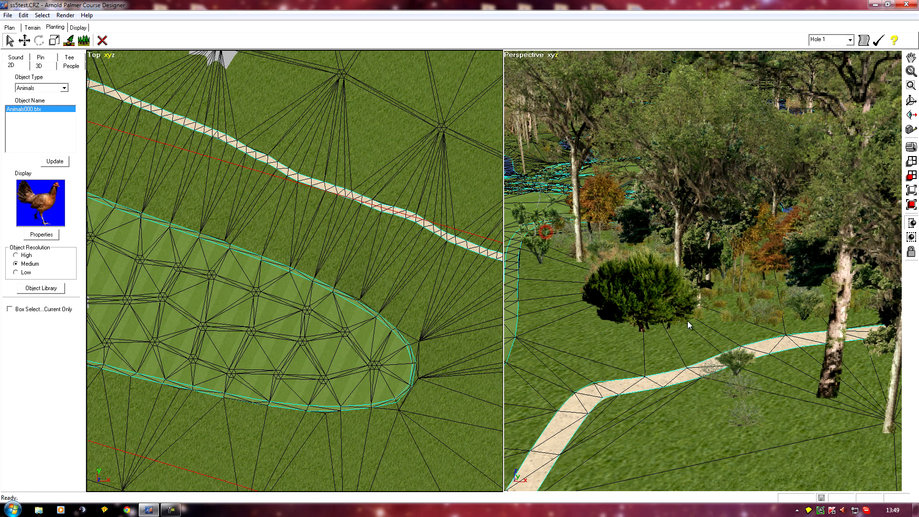
pyautogui.moveTo(832, 392); pyautogui.dragTo(832, 393)
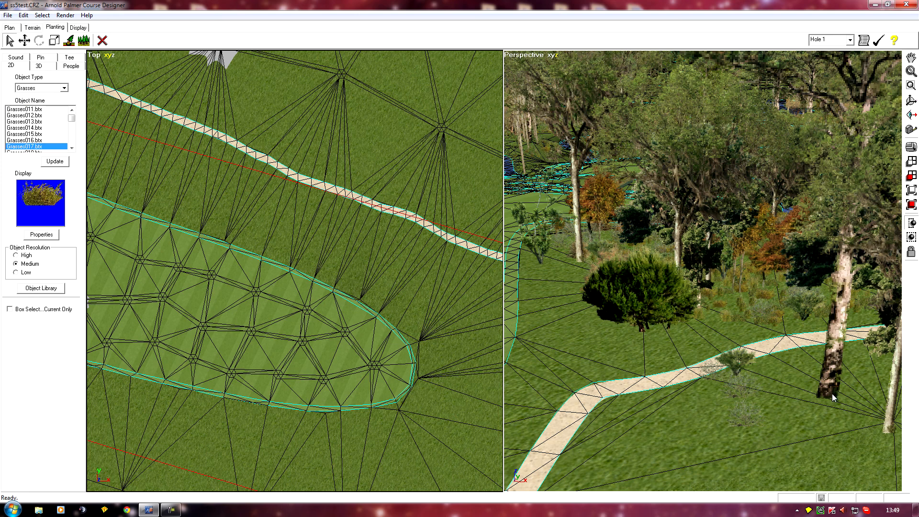
pyautogui.moveTo(714, 365); pyautogui.dragTo(714, 352, button='middle')
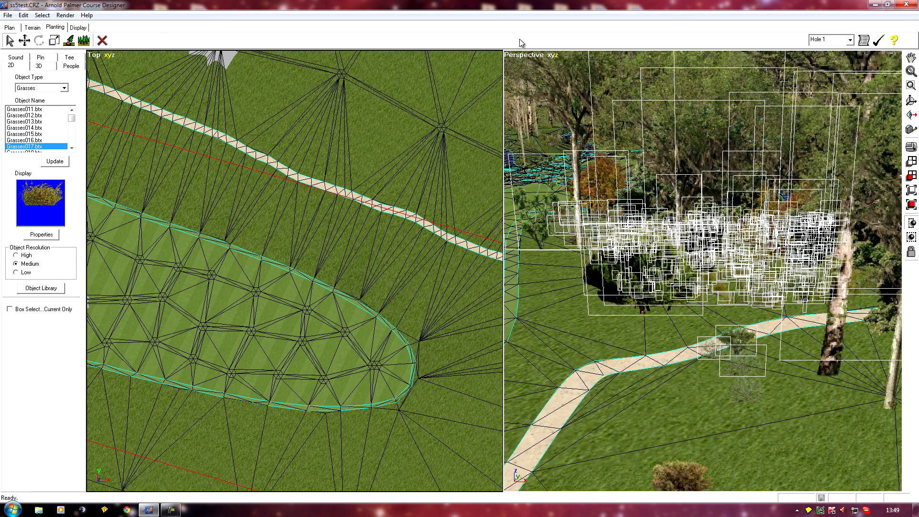
pyautogui.click(519, 55)
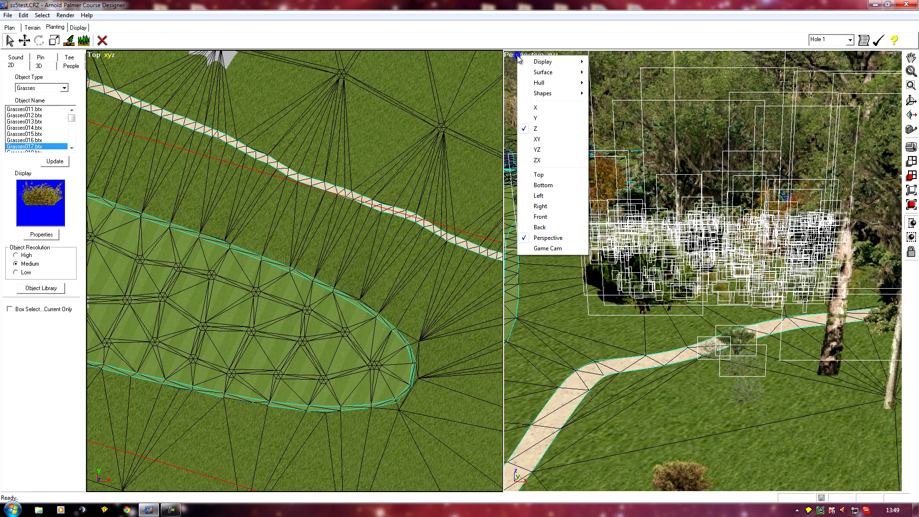
pyautogui.click(537, 140)
pyautogui.click(742, 363)
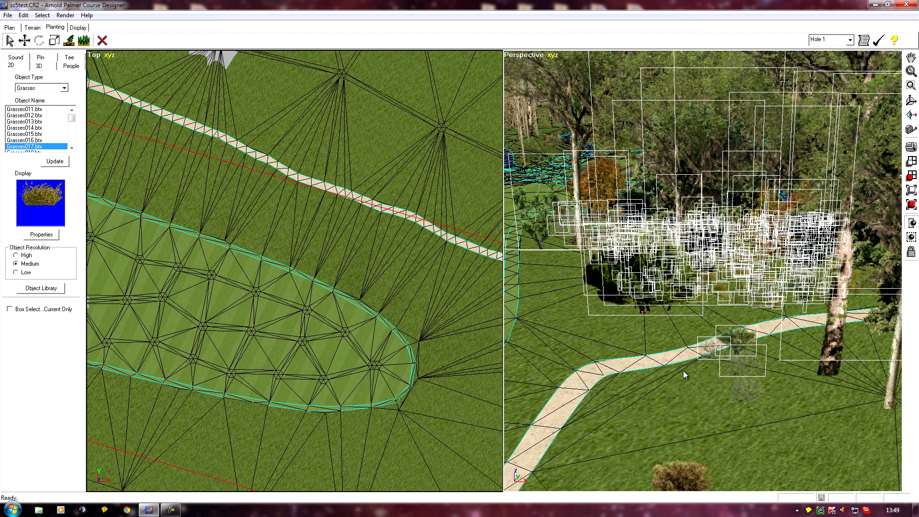
pyautogui.click(534, 308)
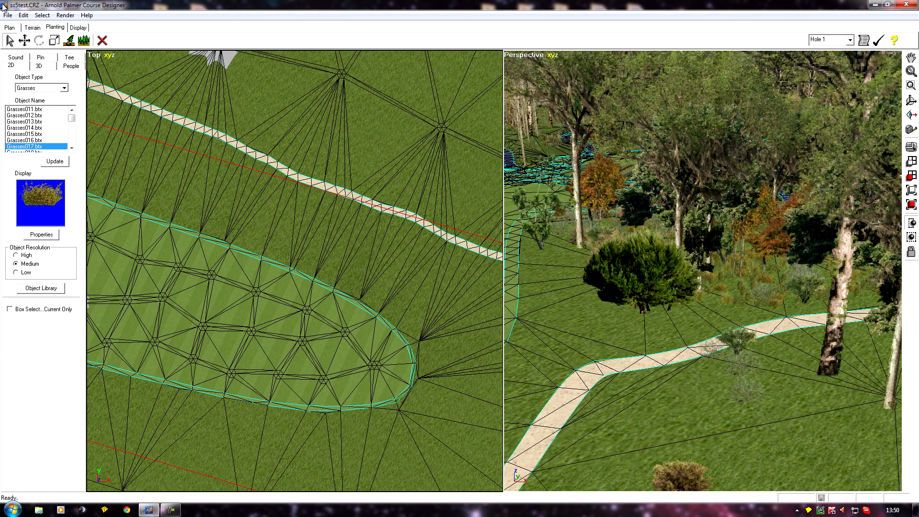
# Step: Try to move the selected 2D objects slightly with the Move tool in the perspective view
pyautogui.click(23, 14)
pyautogui.click(34, 26)
pyautogui.click(23, 41)
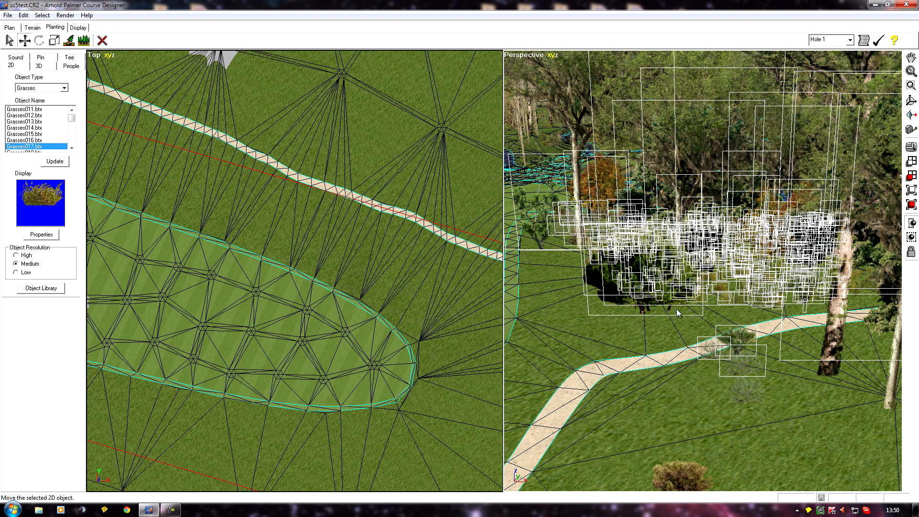
pyautogui.click(653, 301)
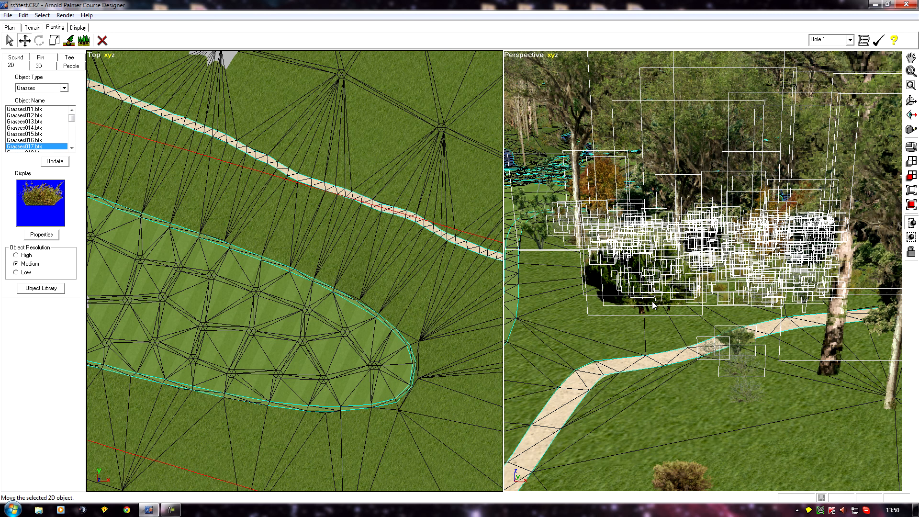
pyautogui.moveTo(652, 301); pyautogui.dragTo(657, 300)
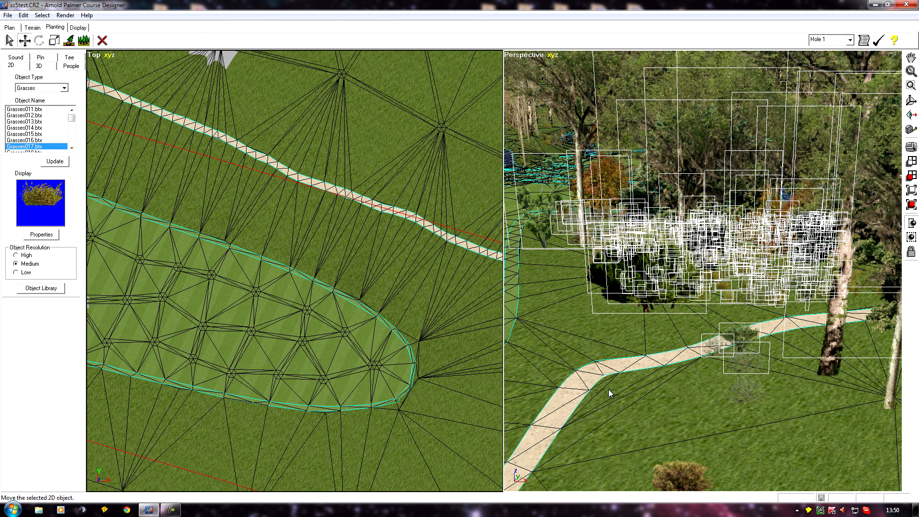
pyautogui.click(619, 416)
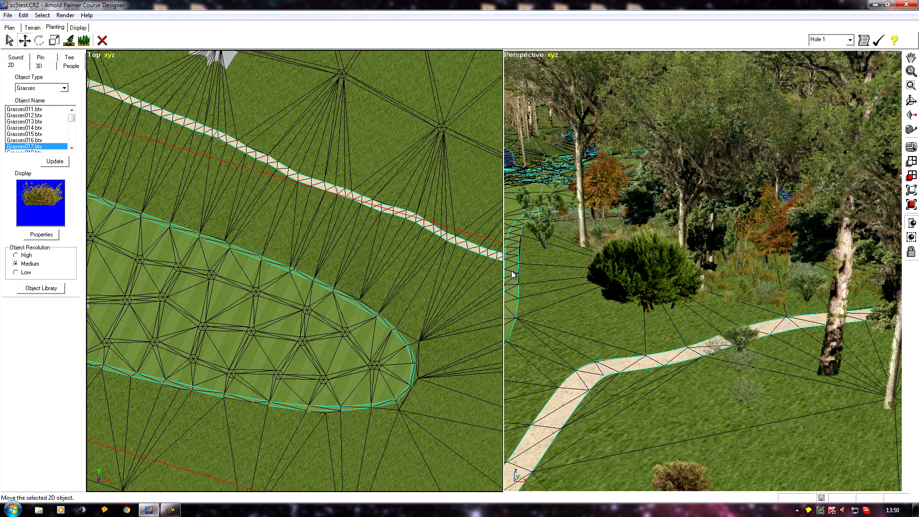
# Step: Set the top view's hull display to show only sharp edges
pyautogui.moveTo(584, 446); pyautogui.dragTo(579, 253, button='middle')
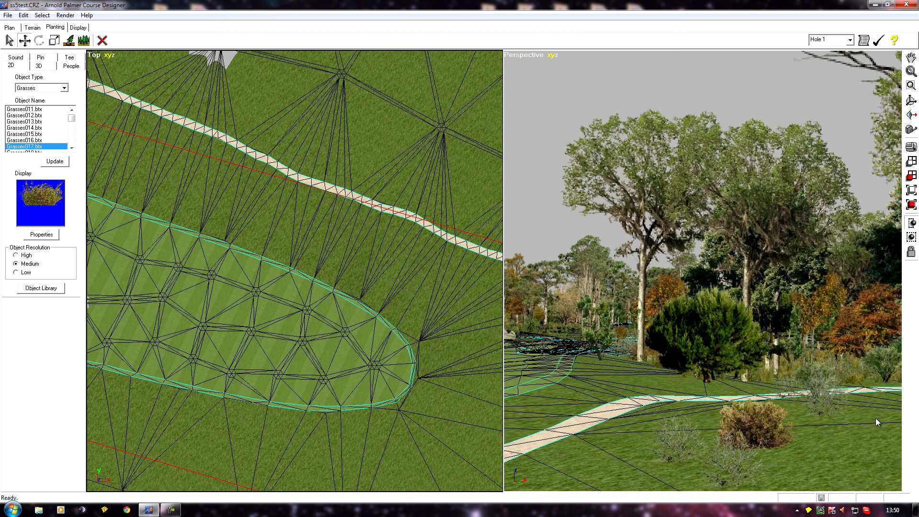
pyautogui.keyDown('ctrl'); pyautogui.moveTo(534, 427); pyautogui.dragTo(607, 491, button='middle'); pyautogui.keyUp('ctrl')
pyautogui.moveTo(596, 398); pyautogui.dragTo(612, 374, button='middle')
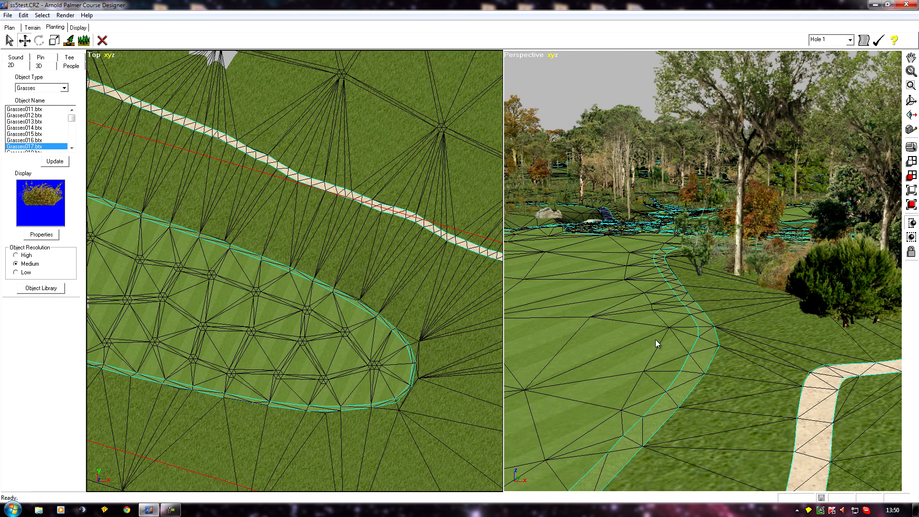
pyautogui.moveTo(578, 331); pyautogui.dragTo(648, 441, button='middle')
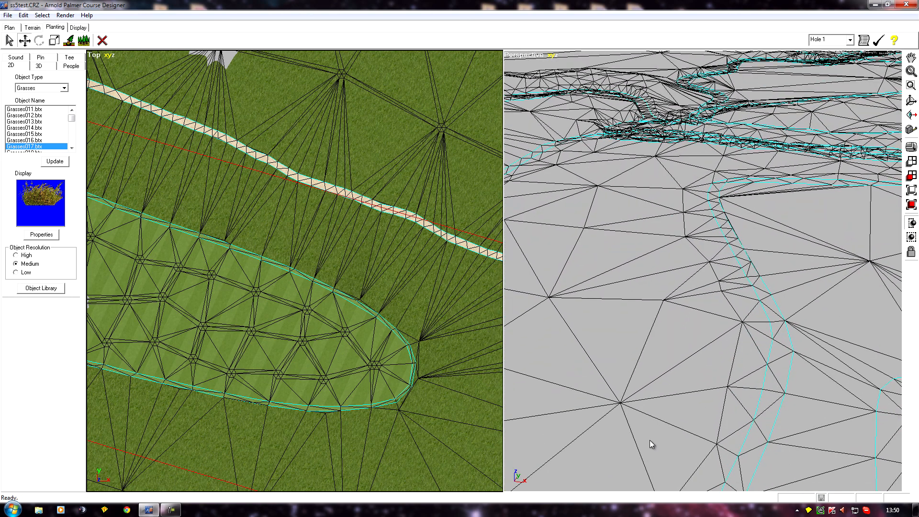
pyautogui.moveTo(625, 343); pyautogui.dragTo(726, 465, button='middle')
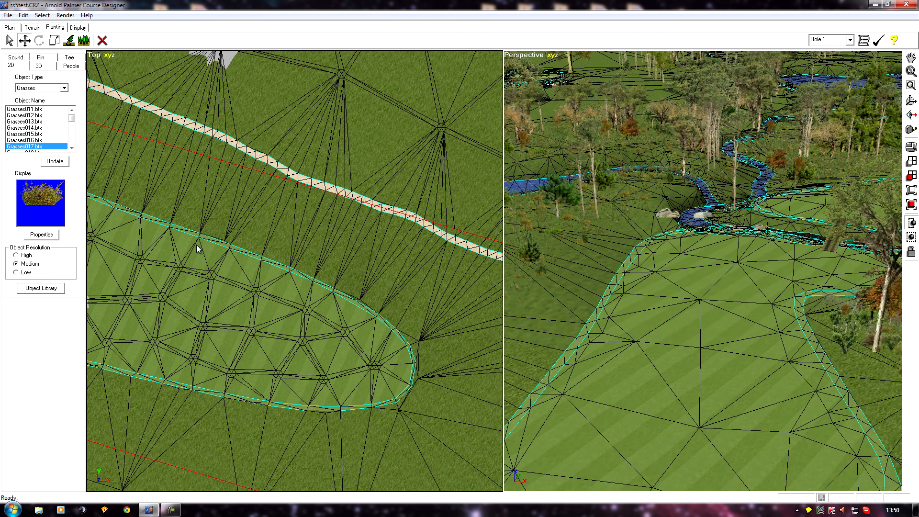
pyautogui.scroll(-4, 194, 277)
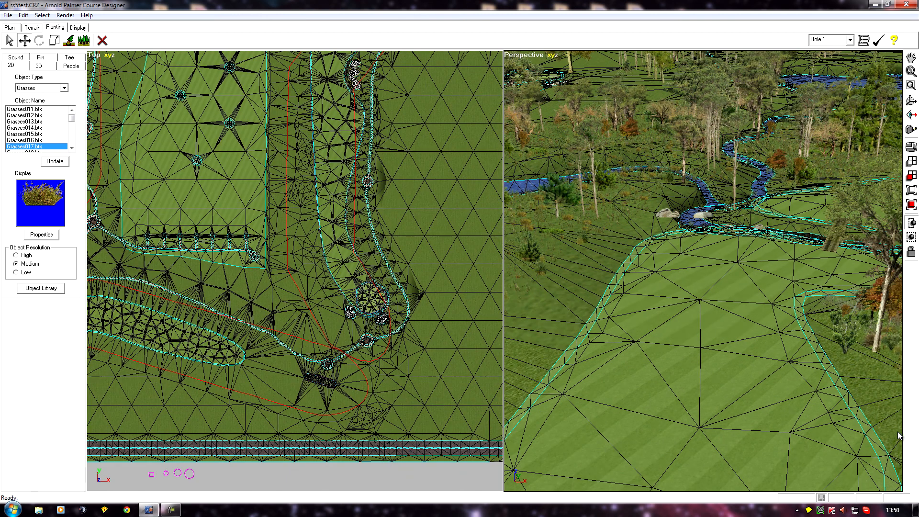
pyautogui.click(95, 55)
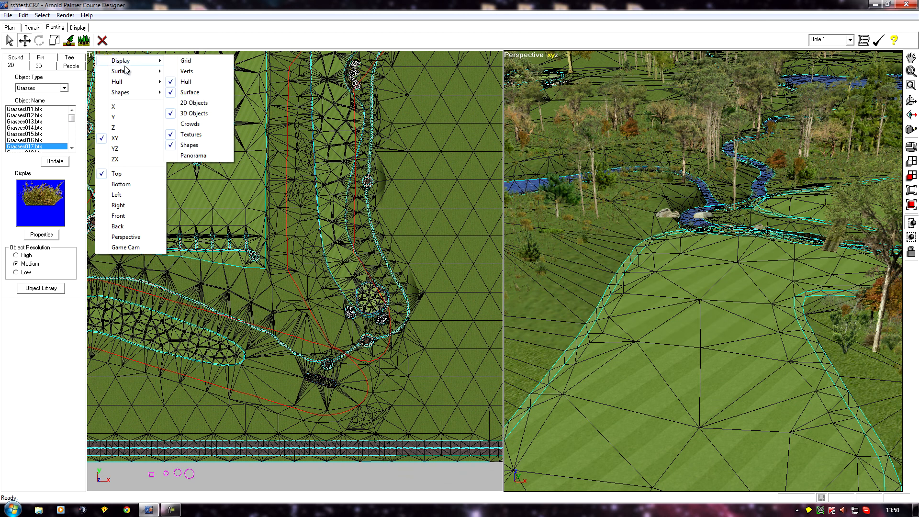
pyautogui.moveTo(119, 83)
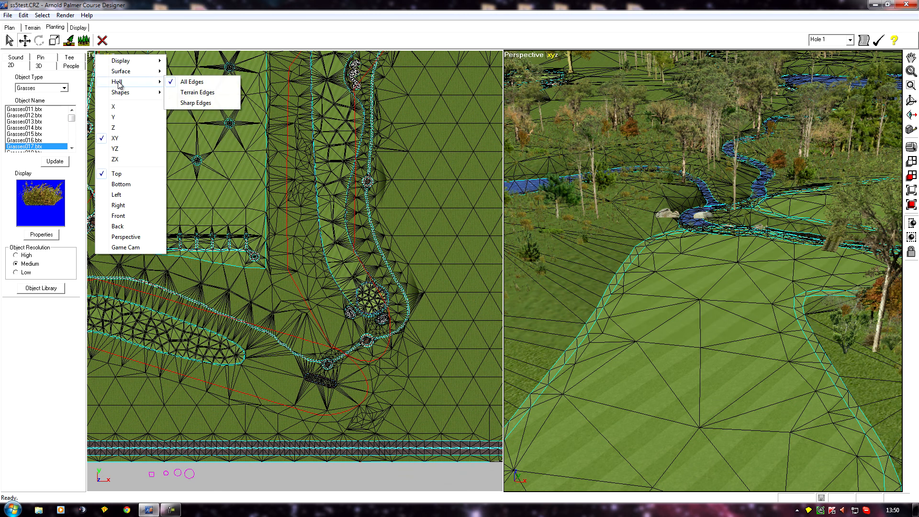
pyautogui.click(193, 103)
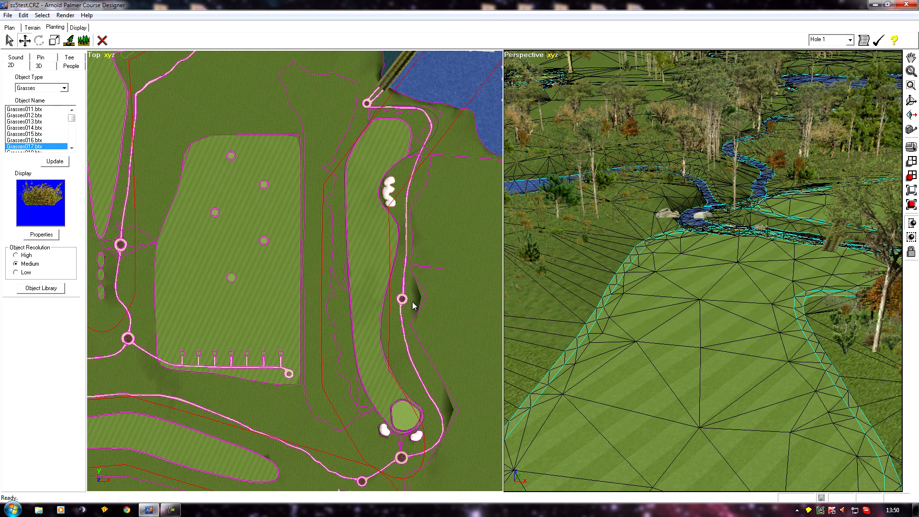
# Step: Set the perspective camera to a line of sight beside the cart path from the top view
pyautogui.moveTo(421, 313); pyautogui.dragTo(173, 267, button='middle')
pyautogui.scroll(10, 400, 292)
pyautogui.scroll(8, 311, 297)
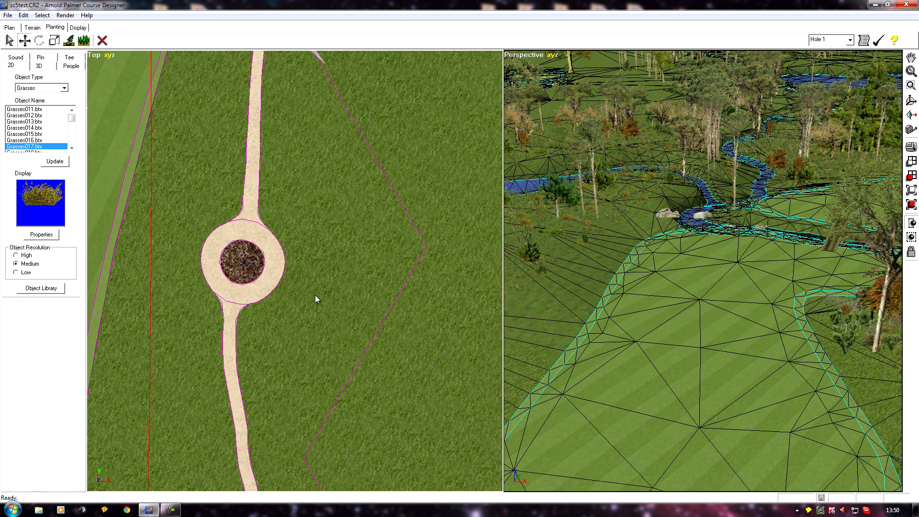
pyautogui.scroll(-15, 383, 262)
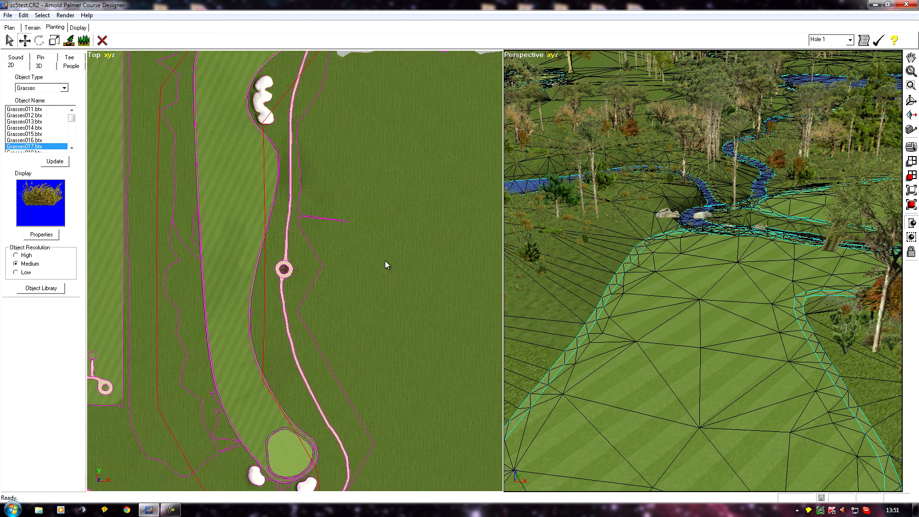
pyautogui.moveTo(327, 292); pyautogui.dragTo(353, 293, button='middle')
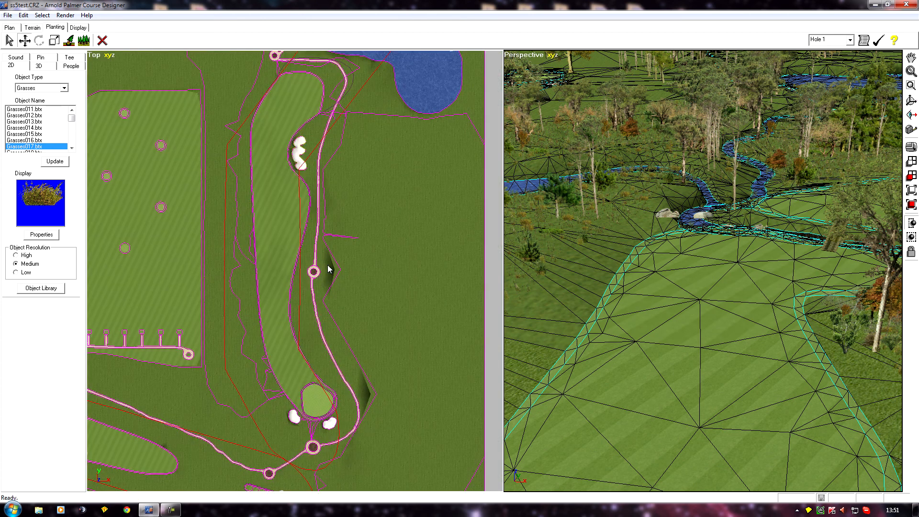
pyautogui.scroll(12, 361, 290)
pyautogui.moveTo(361, 290); pyautogui.dragTo(326, 282, button='middle')
pyautogui.click(911, 115)
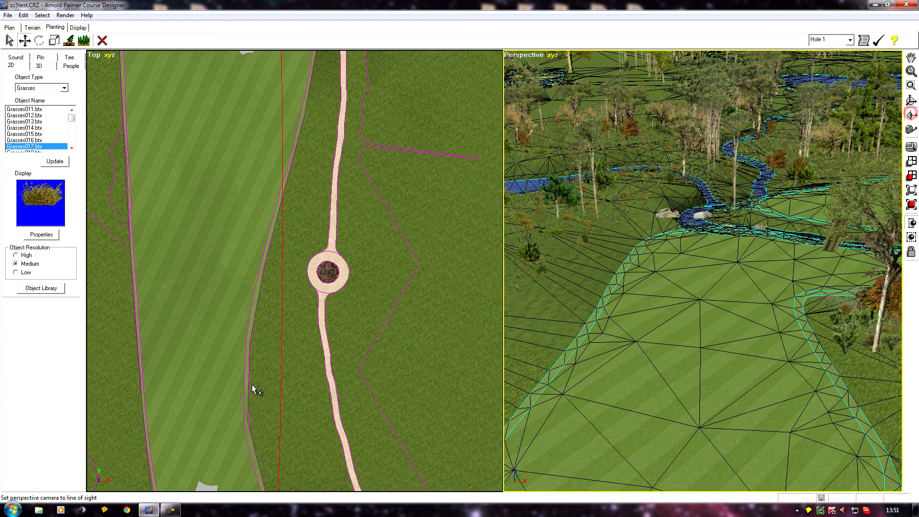
pyautogui.moveTo(326, 343); pyautogui.dragTo(318, 344)
# Step: Turn off the display of all hull edges in the perspective view
pyautogui.moveTo(665, 429); pyautogui.dragTo(588, 473, button='middle')
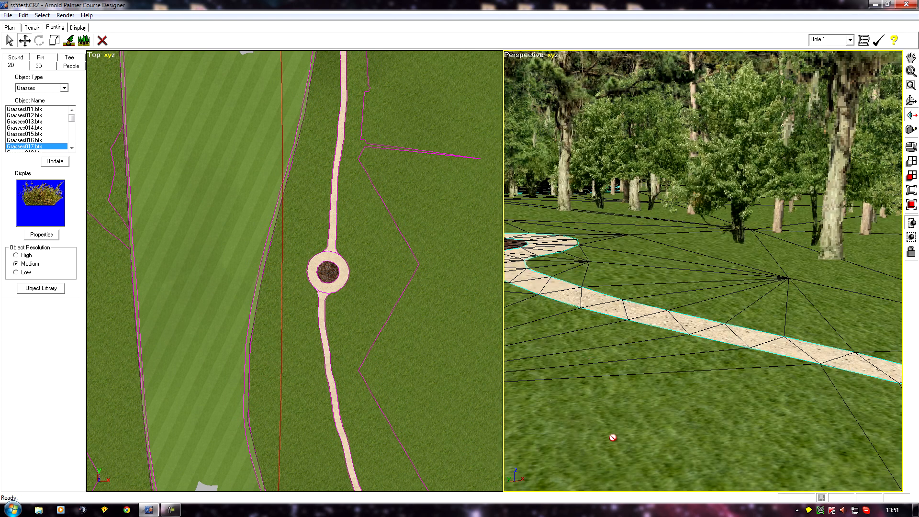
pyautogui.click(515, 55)
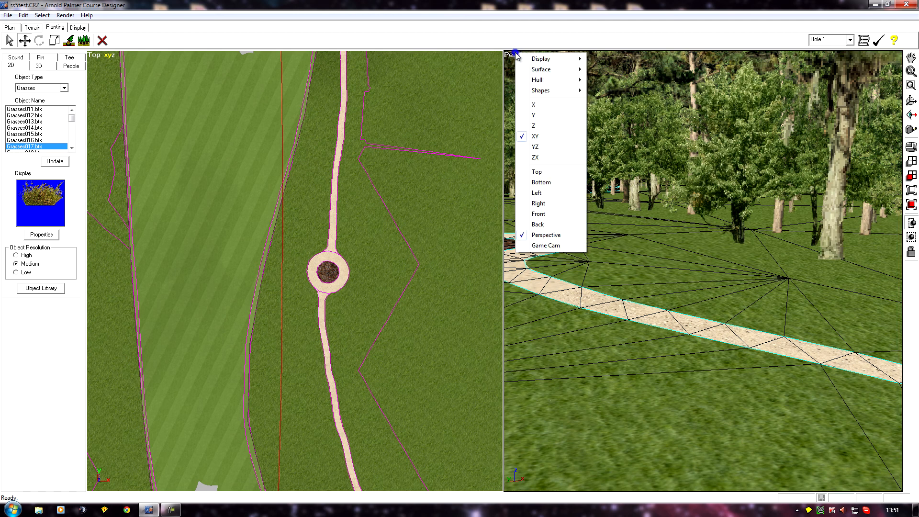
pyautogui.moveTo(545, 58)
pyautogui.click(606, 79)
# Step: Switch to Terrain edge editing and select a sharp edge on the grass beside the cart path in the perspective view
pyautogui.moveTo(636, 345); pyautogui.dragTo(617, 383, button='middle')
pyautogui.moveTo(745, 421); pyautogui.dragTo(639, 377, button='middle')
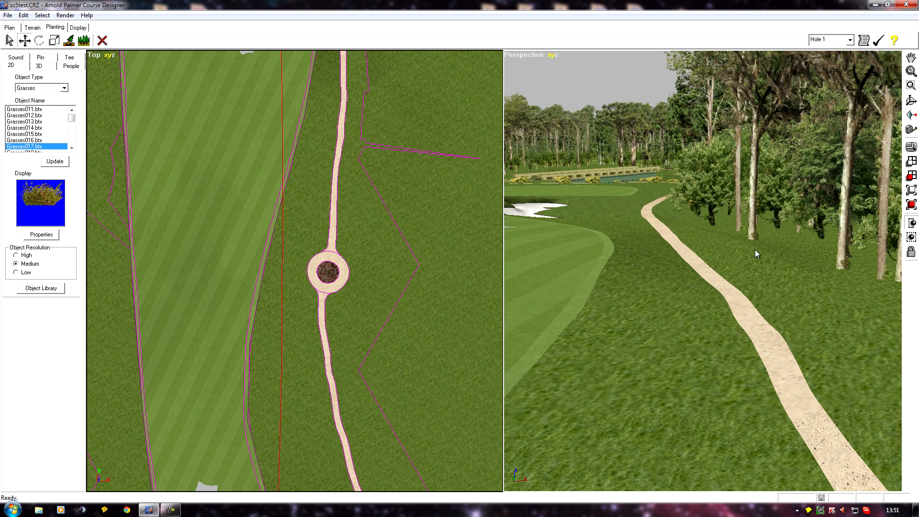
pyautogui.moveTo(676, 231); pyautogui.dragTo(638, 323, button='middle')
pyautogui.scroll(4, 637, 323)
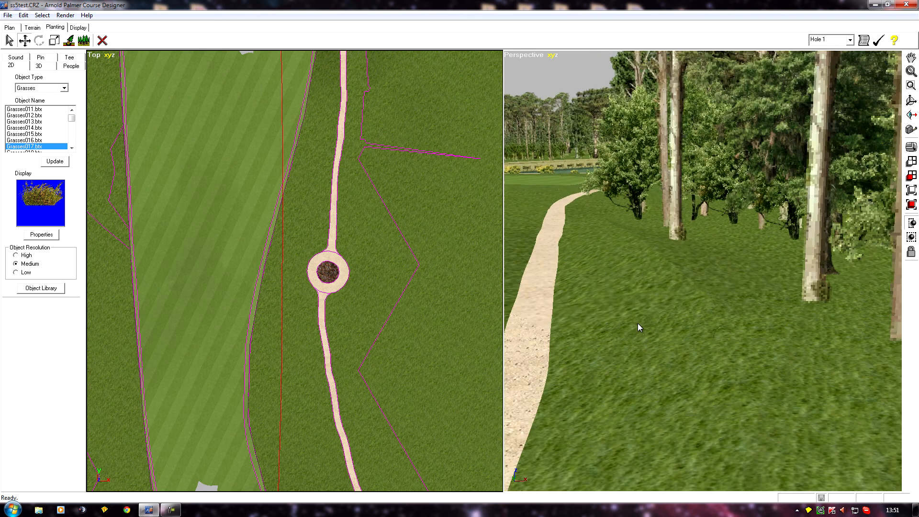
pyautogui.scroll(-2, 636, 320)
pyautogui.moveTo(637, 320); pyautogui.dragTo(605, 320, button='middle')
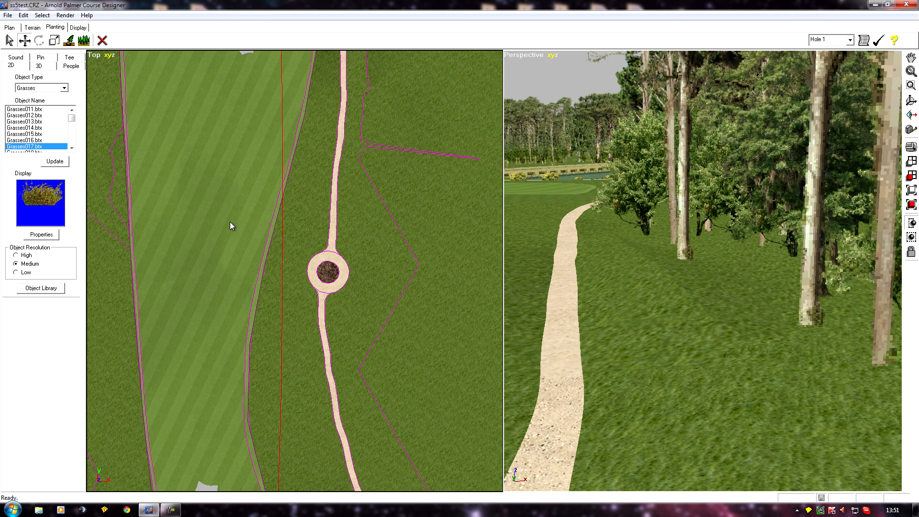
pyautogui.click(33, 28)
pyautogui.click(55, 57)
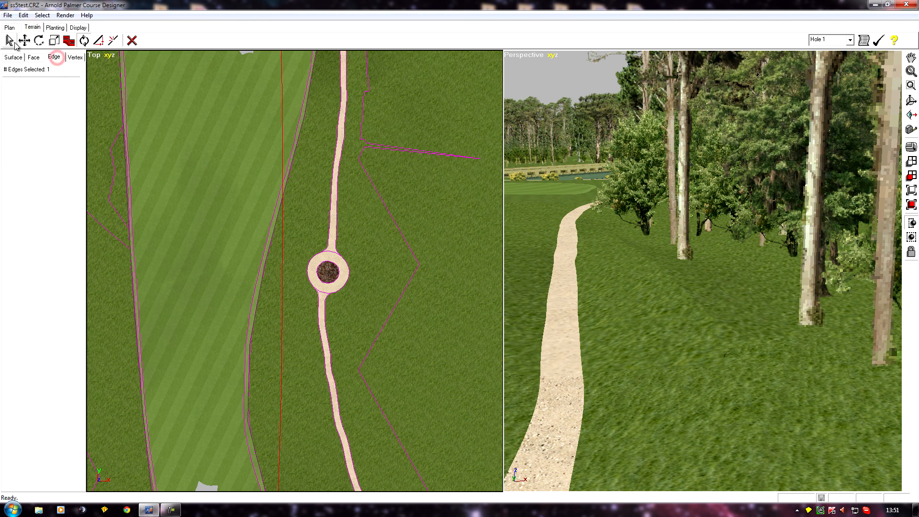
pyautogui.click(14, 42)
pyautogui.middleClick(678, 358)
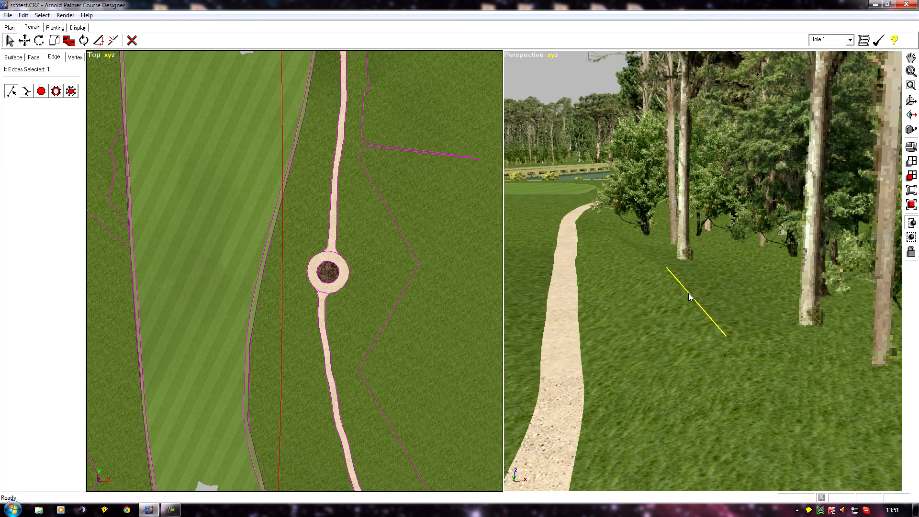
pyautogui.click(689, 295)
# Step: Add the adjoining sharp edge beside the cart path in the top view to the selection
pyautogui.moveTo(259, 260); pyautogui.dragTo(182, 418, button='middle')
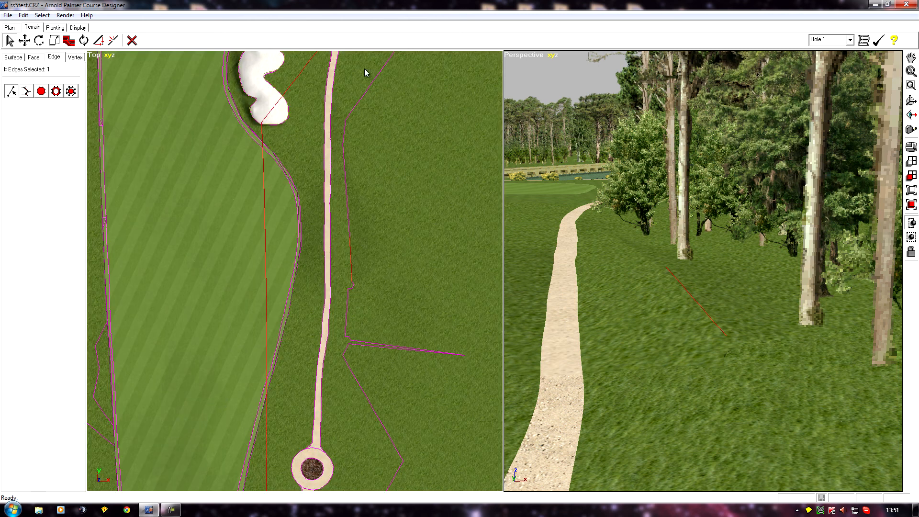
pyautogui.keyDown('ctrl'); pyautogui.click(348, 195); pyautogui.keyUp('ctrl')
pyautogui.scroll(5, 317, 200)
pyautogui.moveTo(339, 169); pyautogui.dragTo(308, 220, button='right')
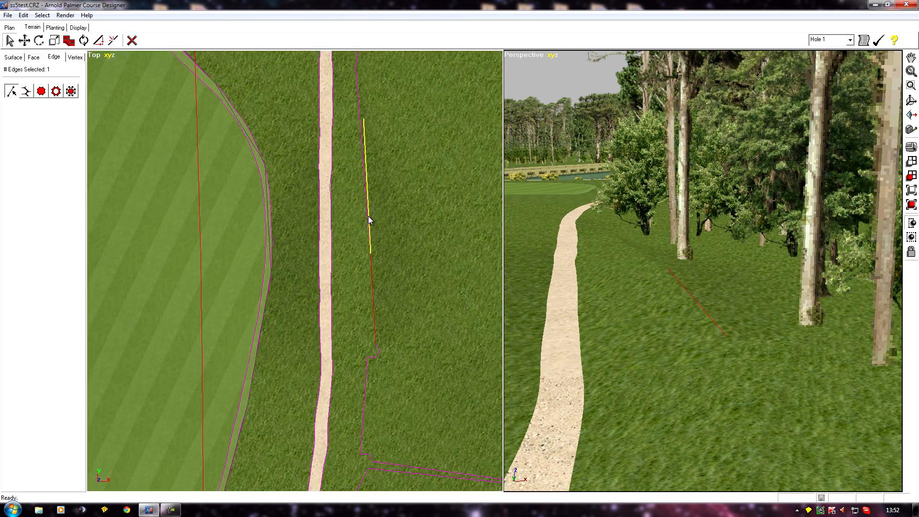
pyautogui.keyDown('ctrl'); pyautogui.click(367, 218); pyautogui.keyUp('ctrl')
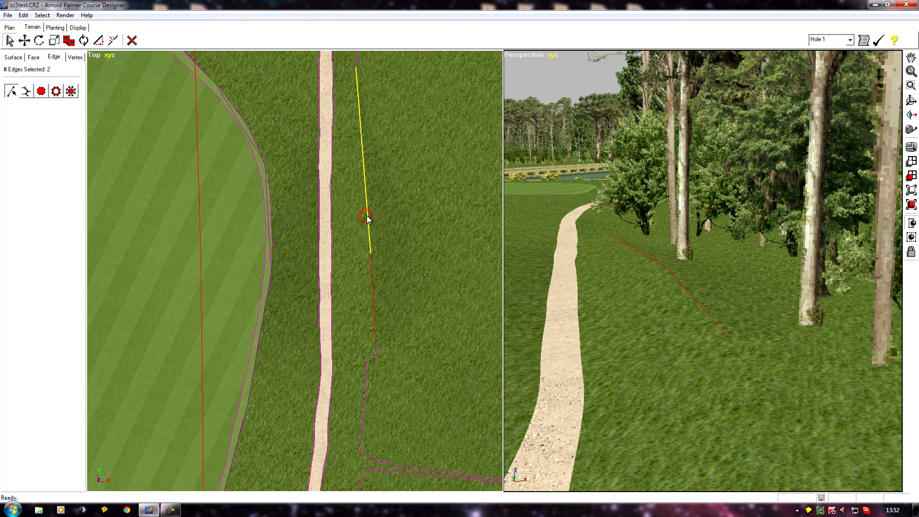
# Step: Set the two selected edges' sharpness to 0, then deselect all edges
pyautogui.click(69, 41)
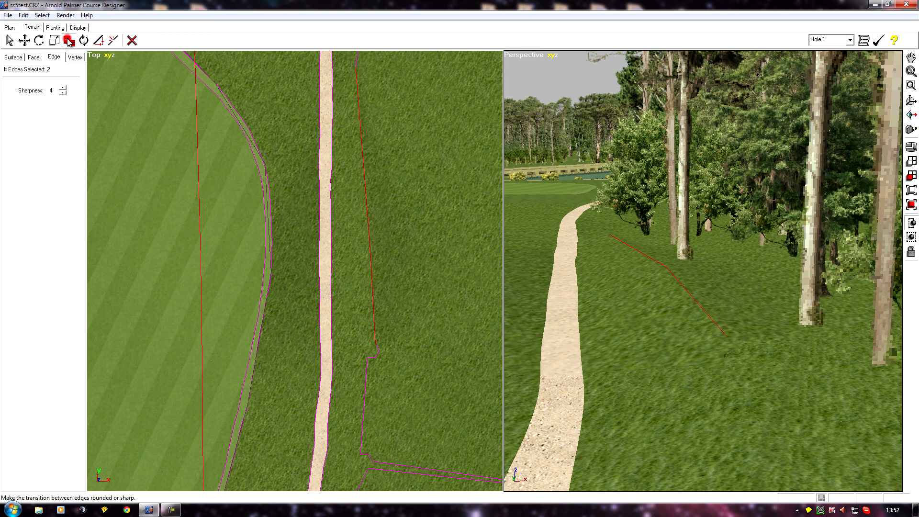
pyautogui.click(64, 93)
pyautogui.click(63, 94)
pyautogui.click(63, 93)
pyautogui.click(64, 93)
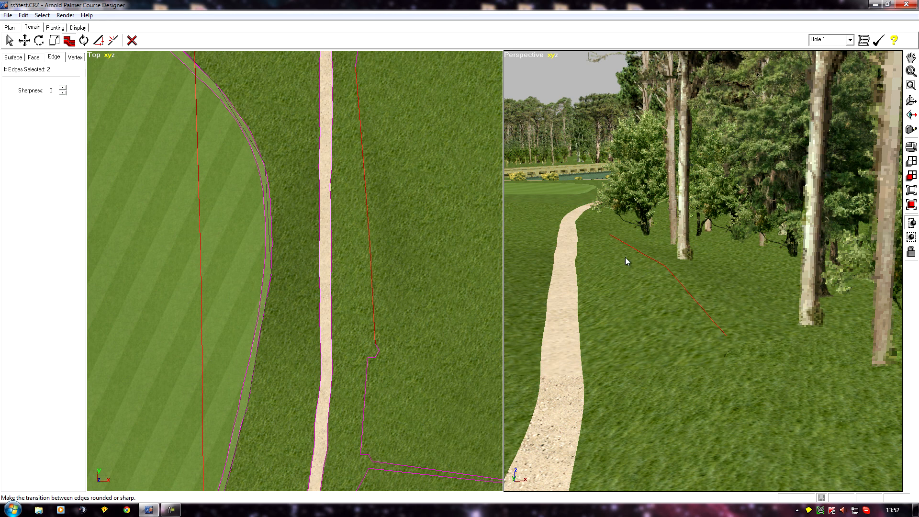
pyautogui.click(42, 15)
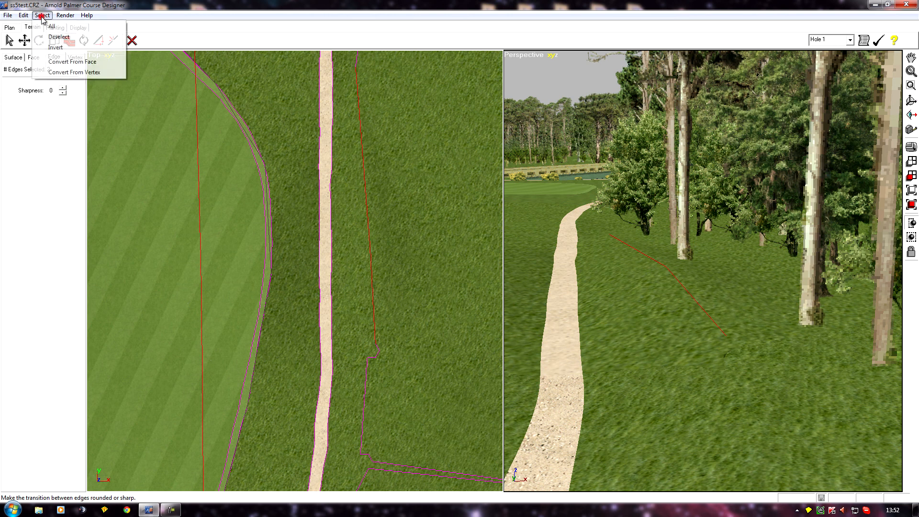
pyautogui.click(54, 37)
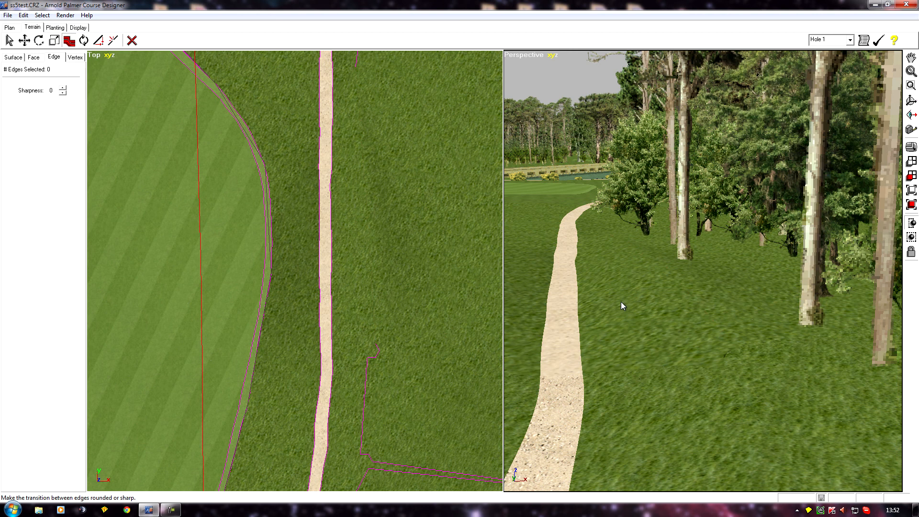
# Step: Examine the grass beside the cart path in the perspective view for remaining sharp edges
pyautogui.moveTo(568, 309); pyautogui.dragTo(491, 279, button='middle')
pyautogui.scroll(2, 642, 283)
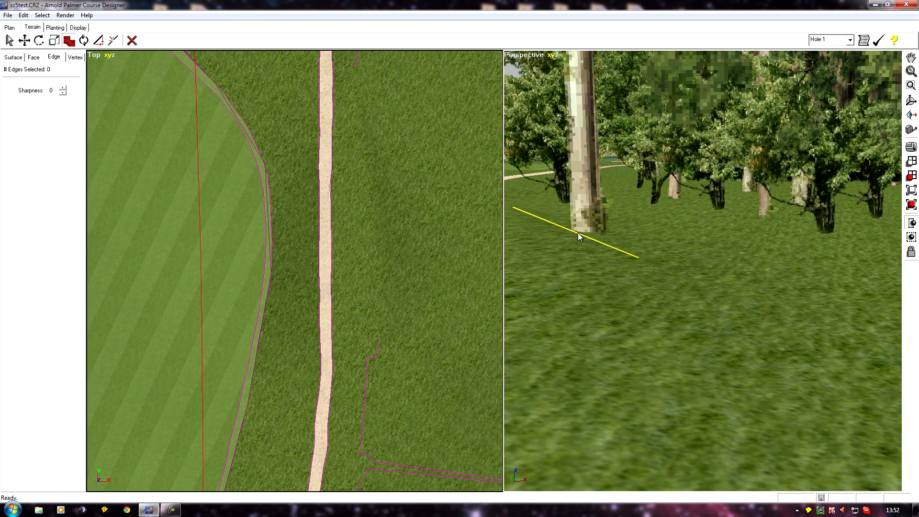
pyautogui.scroll(-4, 601, 323)
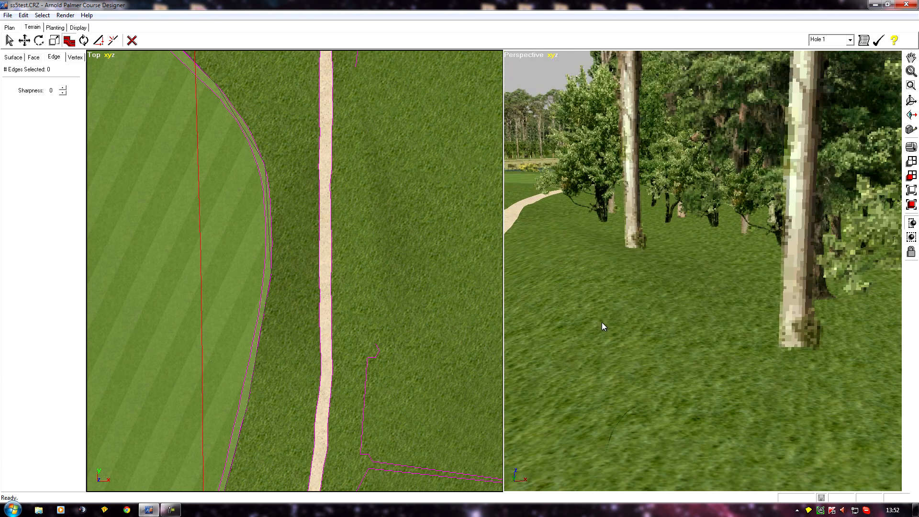
pyautogui.moveTo(582, 312); pyautogui.dragTo(584, 330, button='middle')
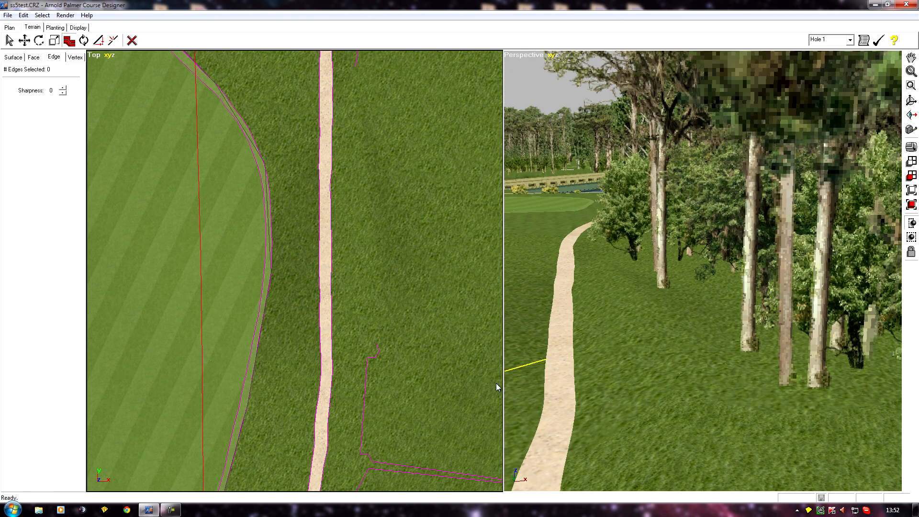
pyautogui.moveTo(546, 431); pyautogui.dragTo(536, 357, button='middle')
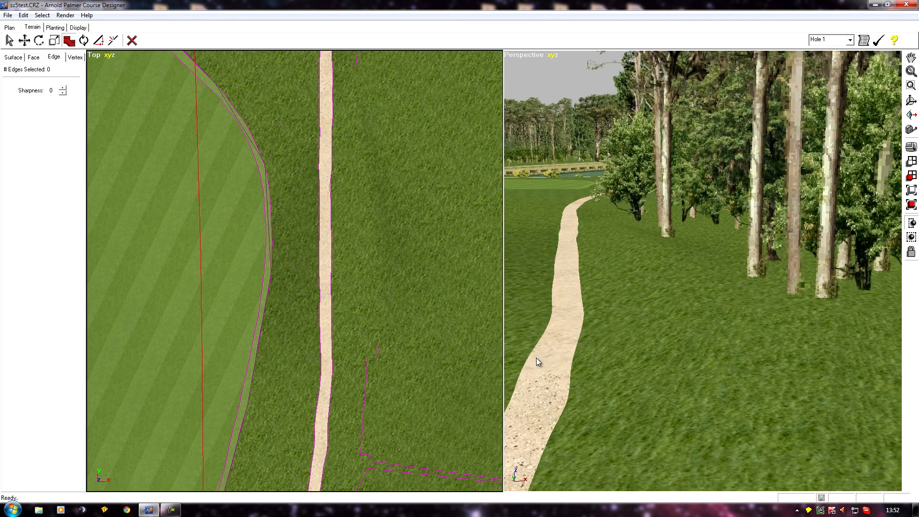
pyautogui.moveTo(565, 324); pyautogui.dragTo(660, 377, button='middle')
pyautogui.moveTo(558, 365); pyautogui.dragTo(429, 412, button='middle')
pyautogui.scroll(3, 641, 374)
pyautogui.moveTo(573, 306)
pyautogui.mouseDown(button='middle')
pyautogui.moveTo(579, 289)
pyautogui.moveTo(580, 309)
pyautogui.mouseUp(button='middle')
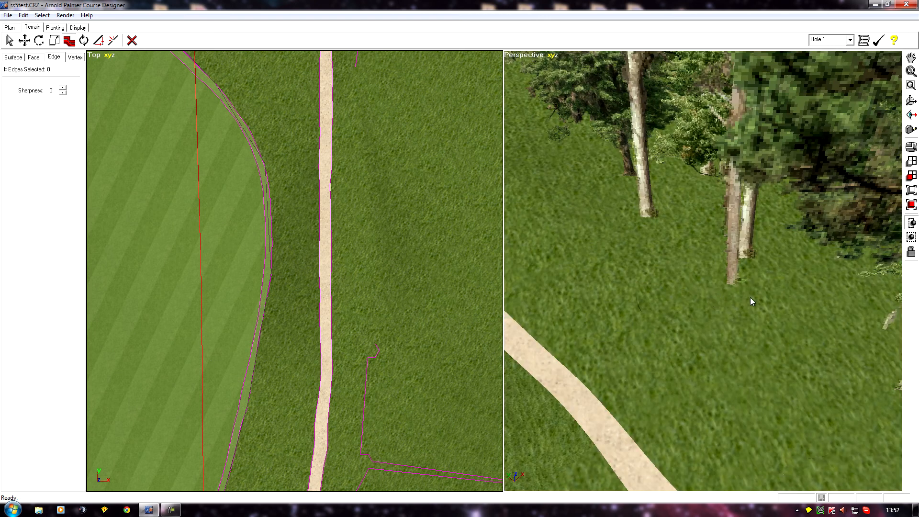
pyautogui.middleClick(732, 318)
pyautogui.middleClick(744, 317)
pyautogui.moveTo(737, 318); pyautogui.dragTo(768, 469, button='middle')
pyautogui.moveTo(586, 265); pyautogui.dragTo(588, 264, button='right')
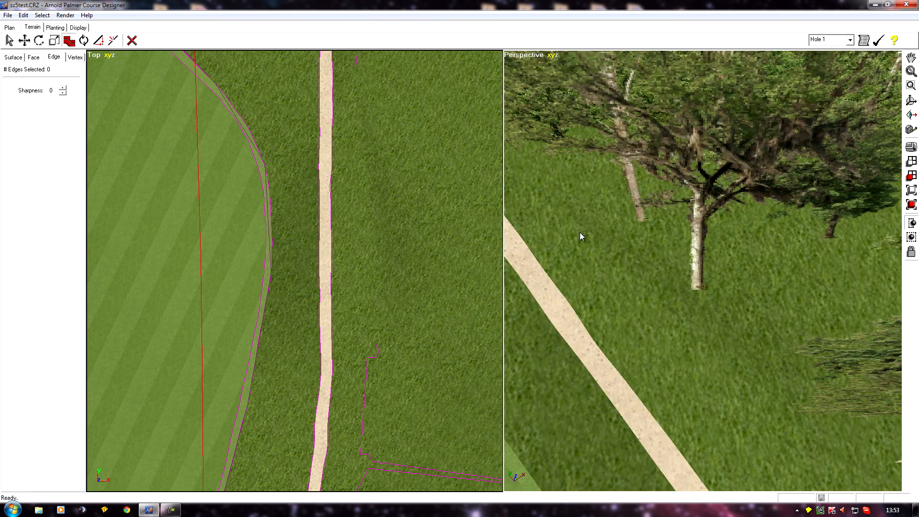
# Step: Select a short sharp edge on the grass beside the cart path in the perspective view
pyautogui.rightClick(571, 268)
pyautogui.click(84, 41)
pyautogui.rightClick(598, 267)
pyautogui.click(602, 252)
pyautogui.moveTo(526, 318); pyautogui.dragTo(549, 343, button='right')
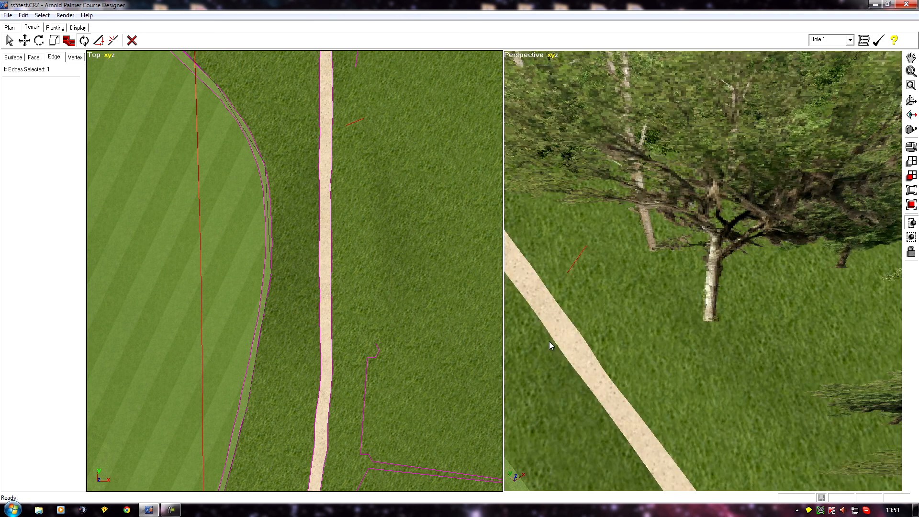
pyautogui.scroll(-3, 546, 209)
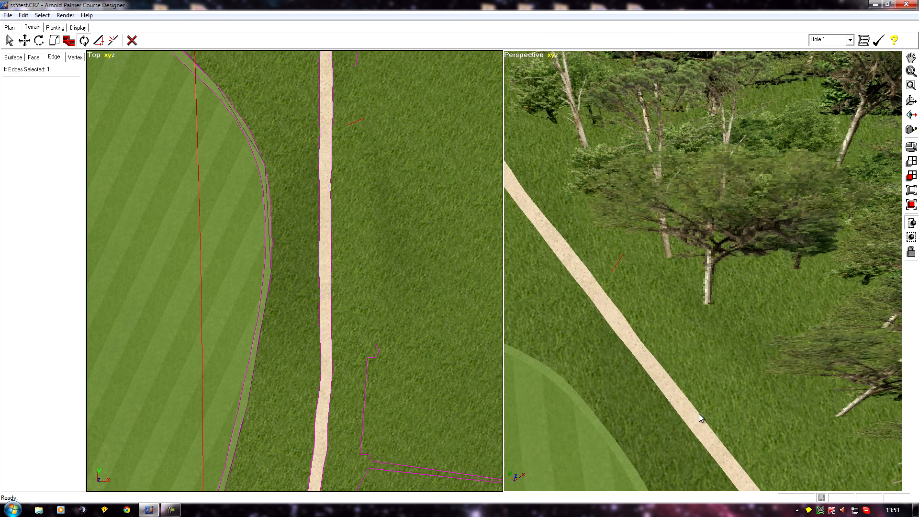
pyautogui.moveTo(599, 351); pyautogui.dragTo(697, 335, button='right')
# Step: Switch the top view's hull display to show all edges
pyautogui.moveTo(327, 394); pyautogui.dragTo(387, 261, button='right')
pyautogui.scroll(-6, 373, 270)
pyautogui.moveTo(338, 296); pyautogui.dragTo(306, 203, button='right')
pyautogui.scroll(-2, 306, 203)
pyautogui.click(92, 55)
pyautogui.moveTo(114, 64)
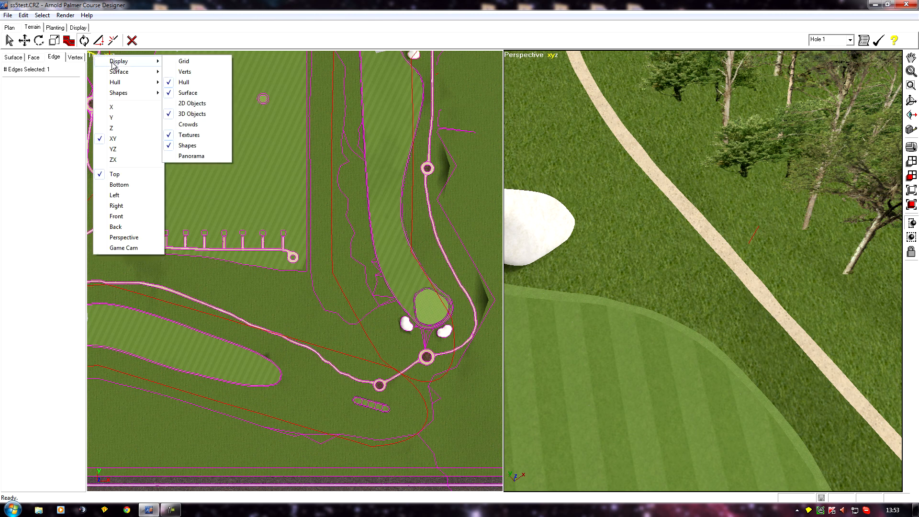
pyautogui.moveTo(113, 83)
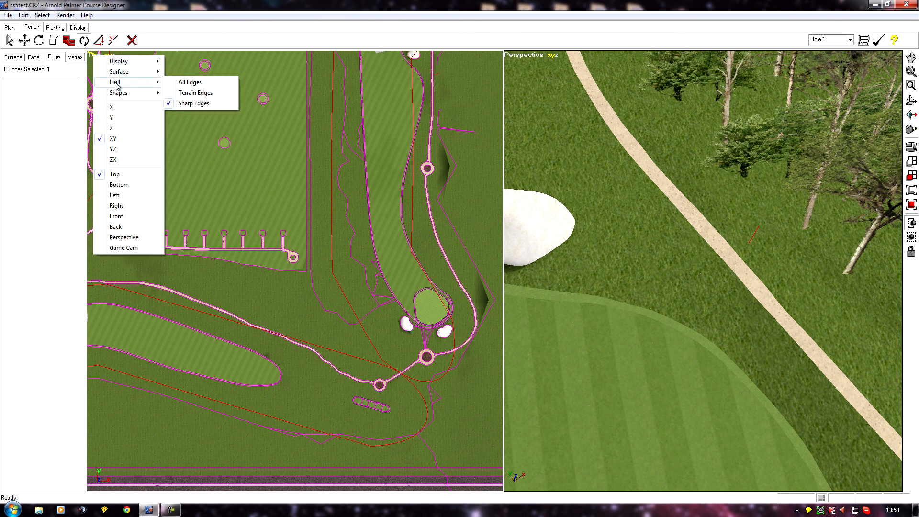
pyautogui.click(189, 83)
pyautogui.moveTo(148, 260); pyautogui.dragTo(211, 342, button='middle')
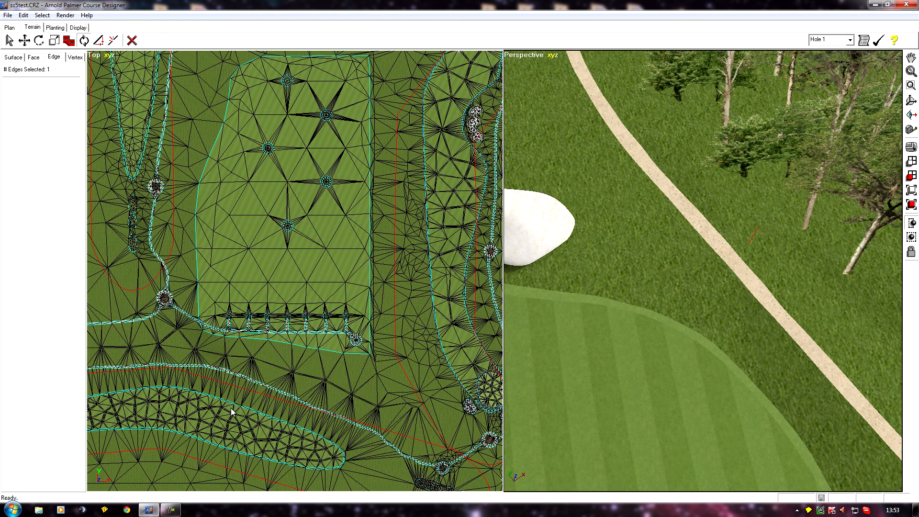
pyautogui.scroll(-2, 235, 383)
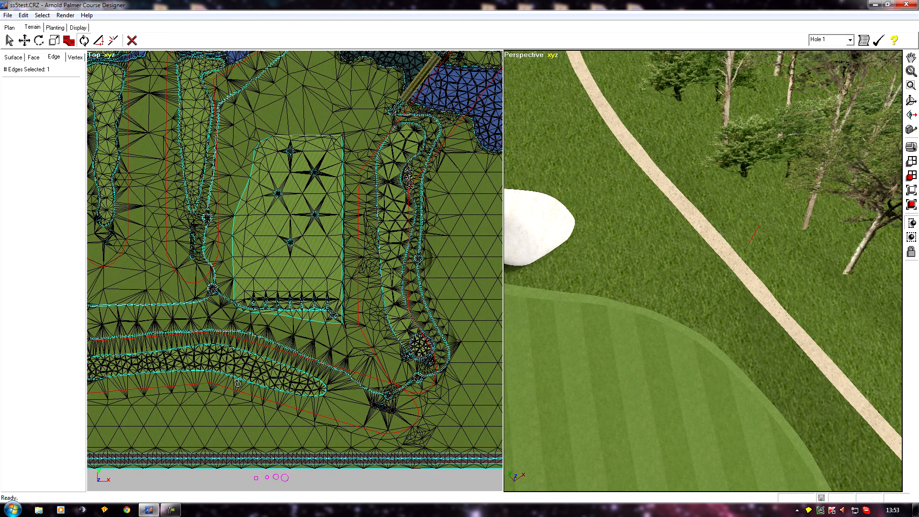
pyautogui.moveTo(148, 280); pyautogui.dragTo(192, 321, button='middle')
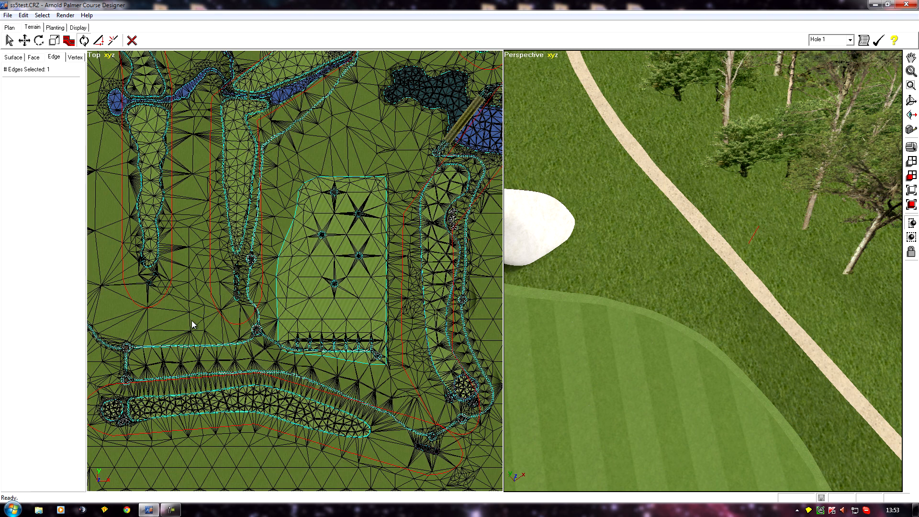
# Step: Open the SandJay terrain type's properties and save its display name as Sand
pyautogui.click(35, 27)
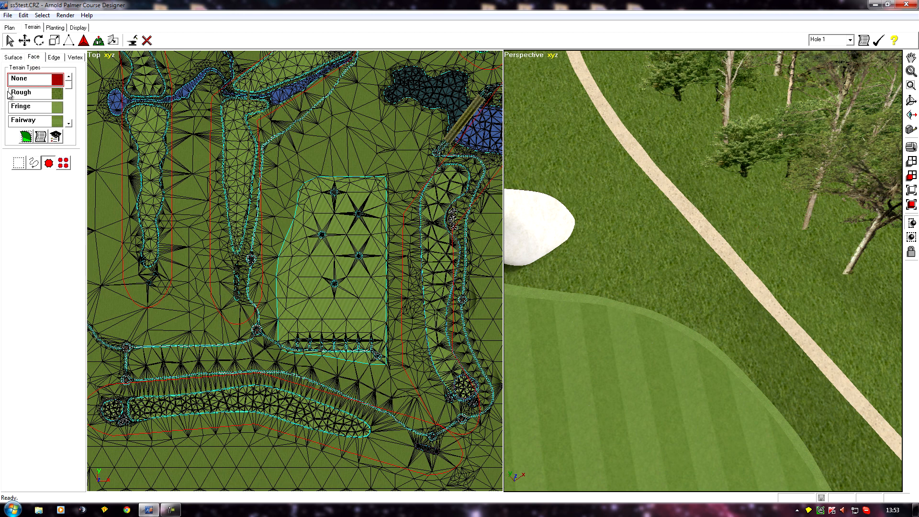
pyautogui.moveTo(71, 89); pyautogui.dragTo(77, 116)
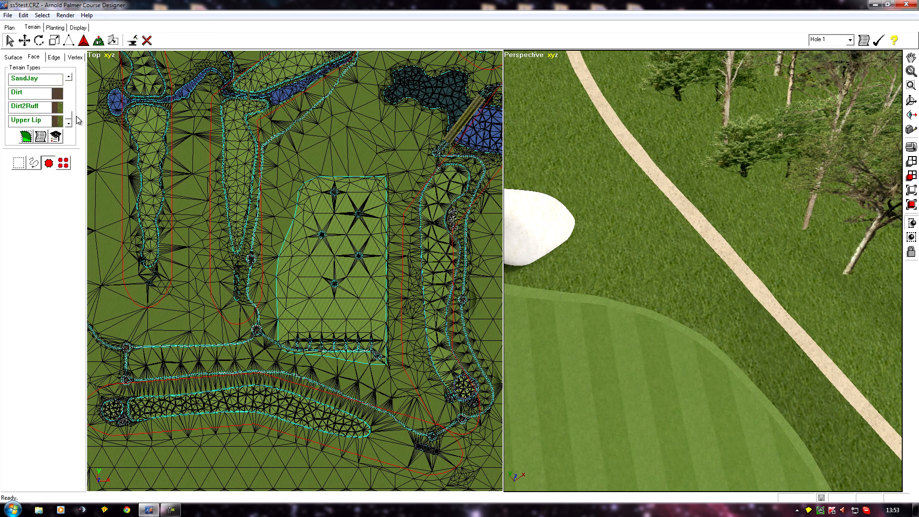
pyautogui.click(68, 77)
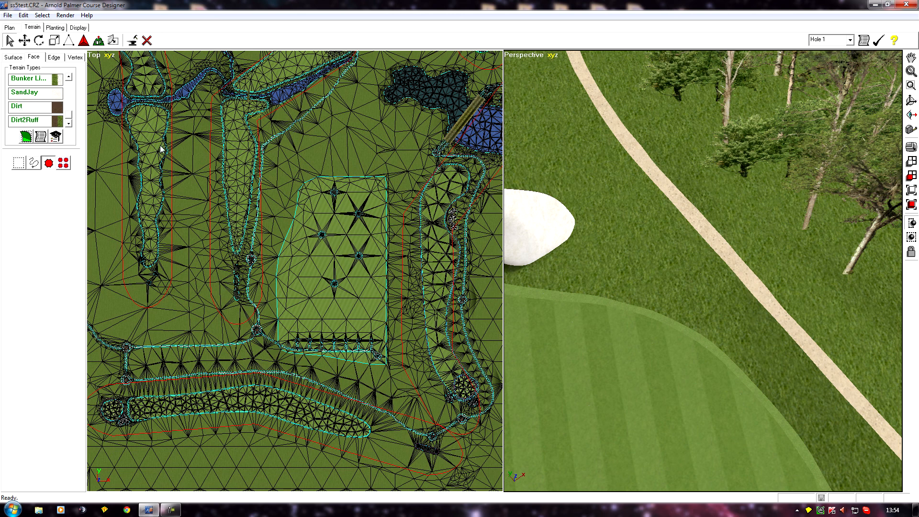
pyautogui.click(29, 92)
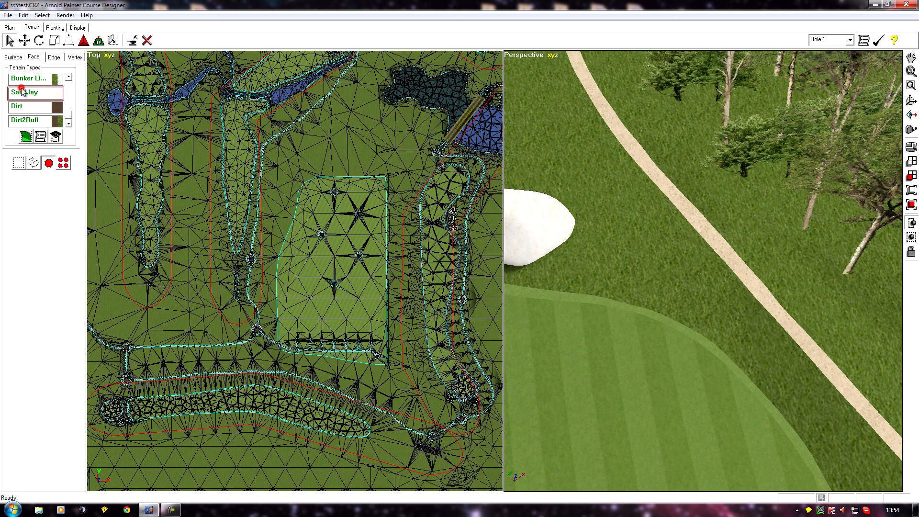
pyautogui.click(41, 137)
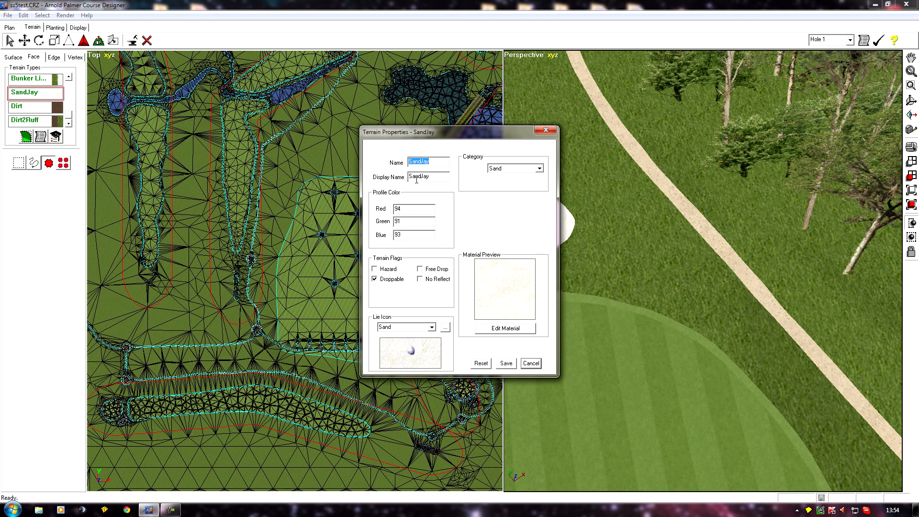
pyautogui.click(433, 176)
pyautogui.click(506, 364)
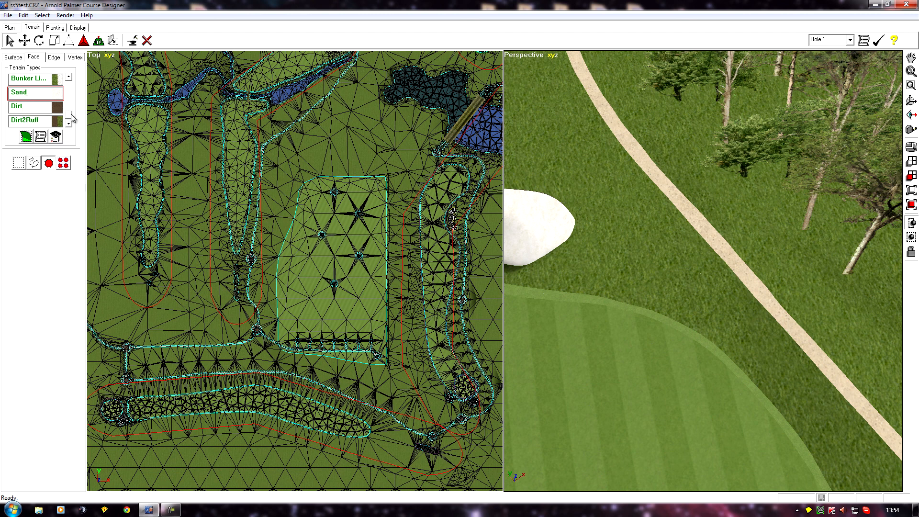
# Step: Examine the terrain mesh around the fairways, bunkers and water in the top view
pyautogui.moveTo(71, 115); pyautogui.dragTo(72, 118)
pyautogui.moveTo(185, 302); pyautogui.dragTo(256, 312, button='middle')
pyautogui.scroll(-3, 256, 312)
pyautogui.moveTo(189, 315); pyautogui.dragTo(188, 316, button='middle')
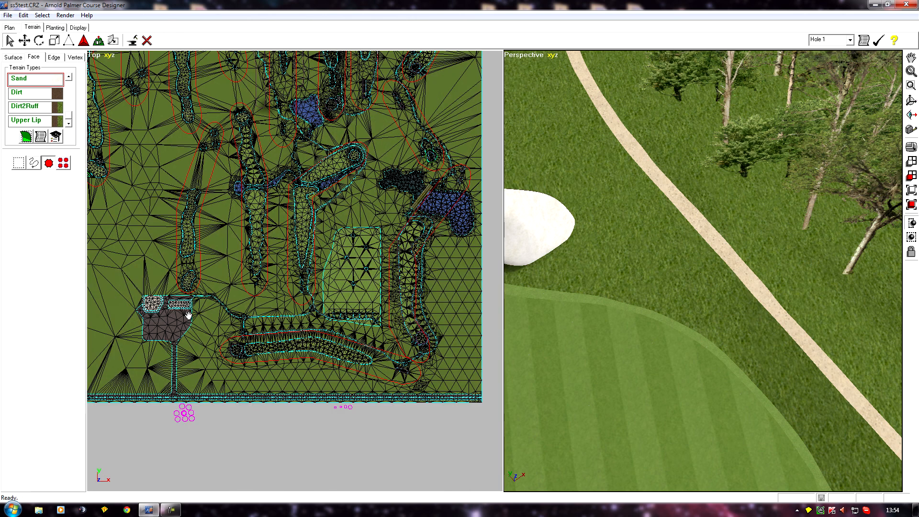
pyautogui.scroll(5, 189, 315)
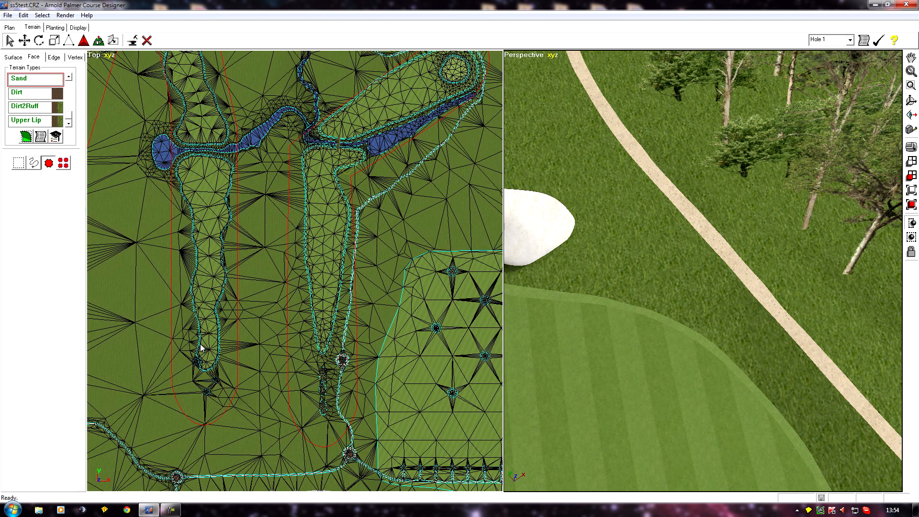
pyautogui.scroll(-4, 188, 345)
pyautogui.moveTo(615, 375); pyautogui.dragTo(587, 370, button='middle')
pyautogui.moveTo(251, 319); pyautogui.dragTo(238, 369, button='middle')
pyautogui.scroll(4, 235, 366)
pyautogui.moveTo(198, 333); pyautogui.dragTo(175, 241, button='middle')
pyautogui.scroll(-3, 174, 241)
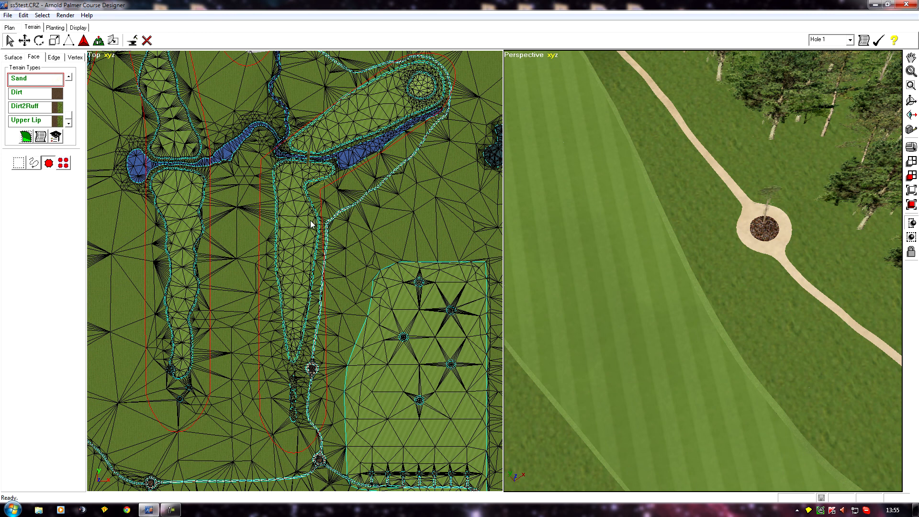
pyautogui.moveTo(288, 233); pyautogui.dragTo(305, 303, button='middle')
pyautogui.scroll(-1, 305, 303)
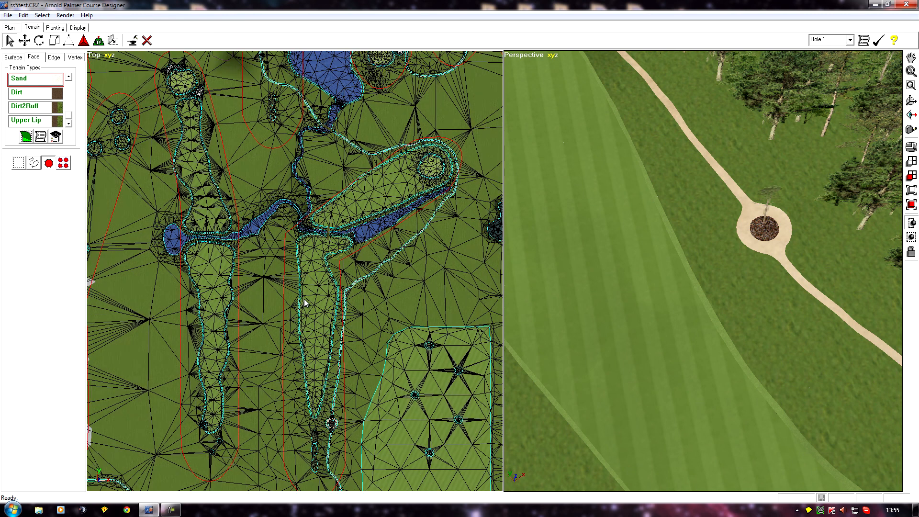
pyautogui.scroll(2, 289, 287)
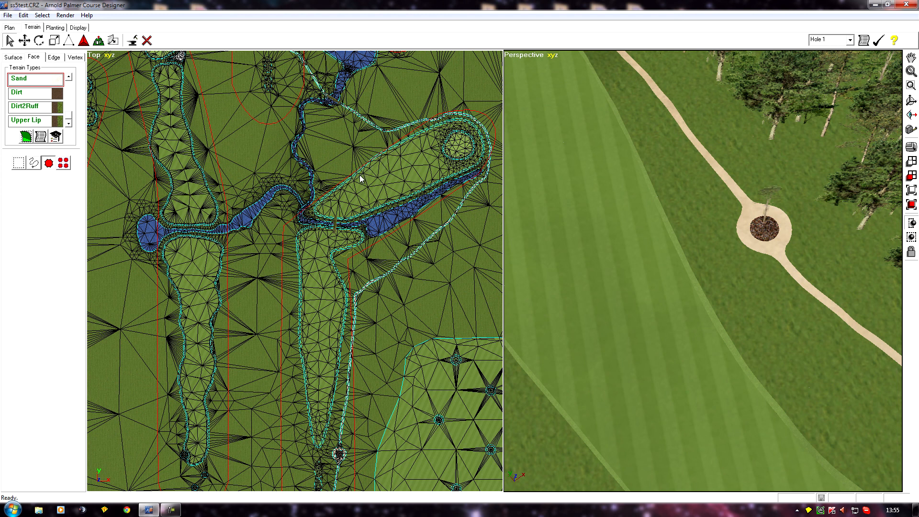
pyautogui.moveTo(260, 181); pyautogui.dragTo(335, 245, button='middle')
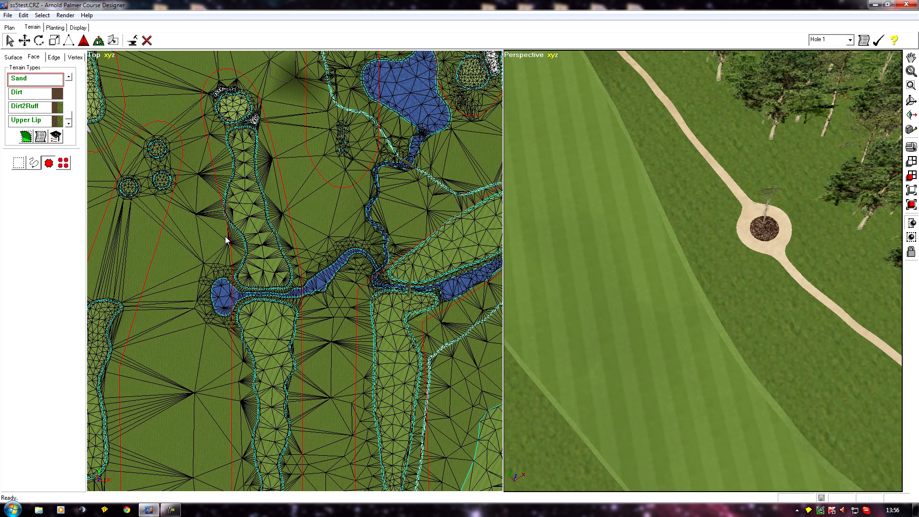
pyautogui.moveTo(226, 217); pyautogui.dragTo(374, 142, button='middle')
pyautogui.moveTo(326, 163); pyautogui.dragTo(324, 402, button='middle')
pyautogui.moveTo(349, 230); pyautogui.dragTo(357, 383, button='middle')
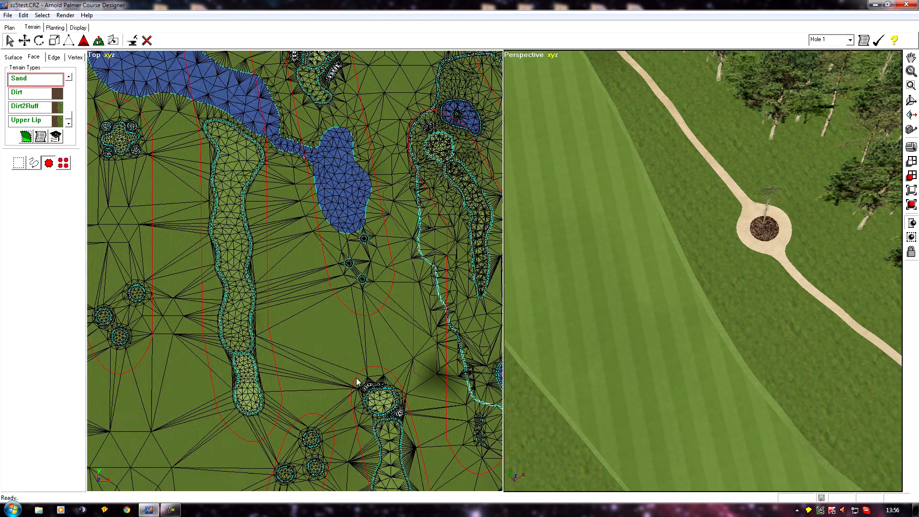
pyautogui.moveTo(410, 269); pyautogui.dragTo(301, 282, button='middle')
pyautogui.moveTo(418, 257); pyautogui.dragTo(280, 305, button='middle')
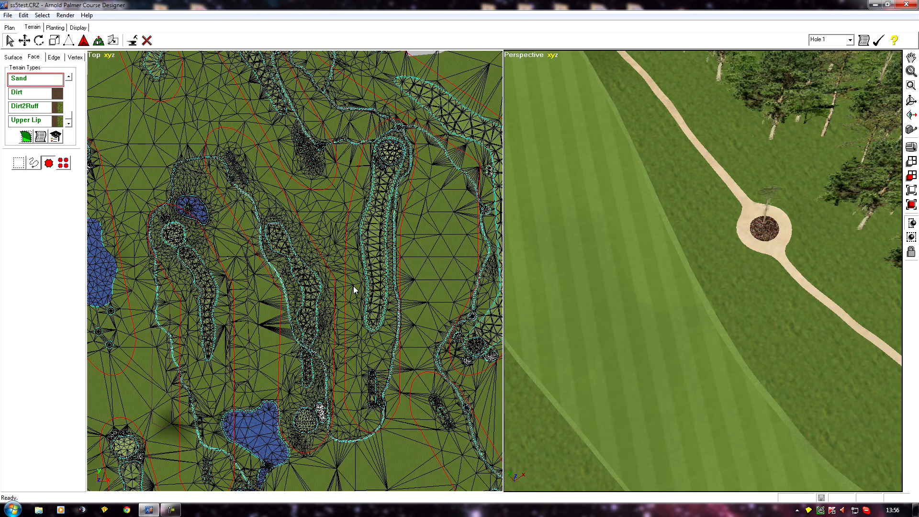
pyautogui.moveTo(384, 229); pyautogui.dragTo(151, 138, button='middle')
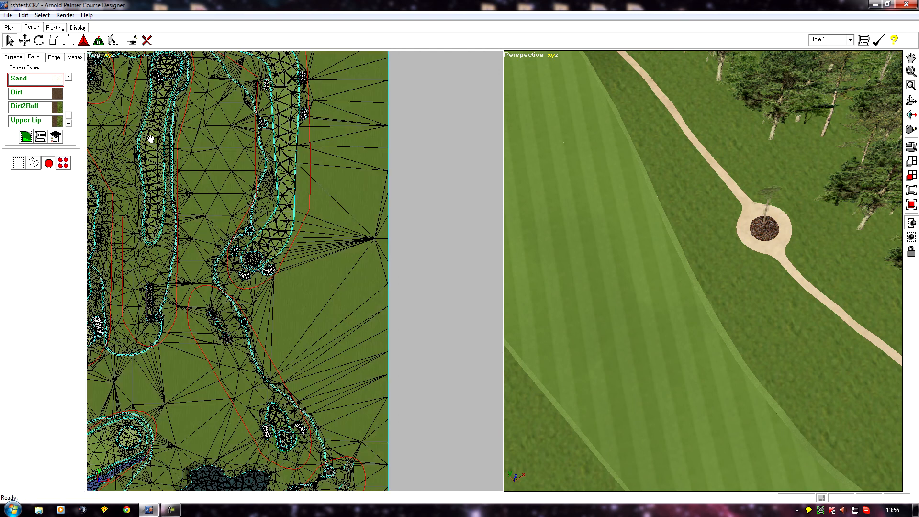
pyautogui.moveTo(170, 217); pyautogui.dragTo(309, 31, button='middle')
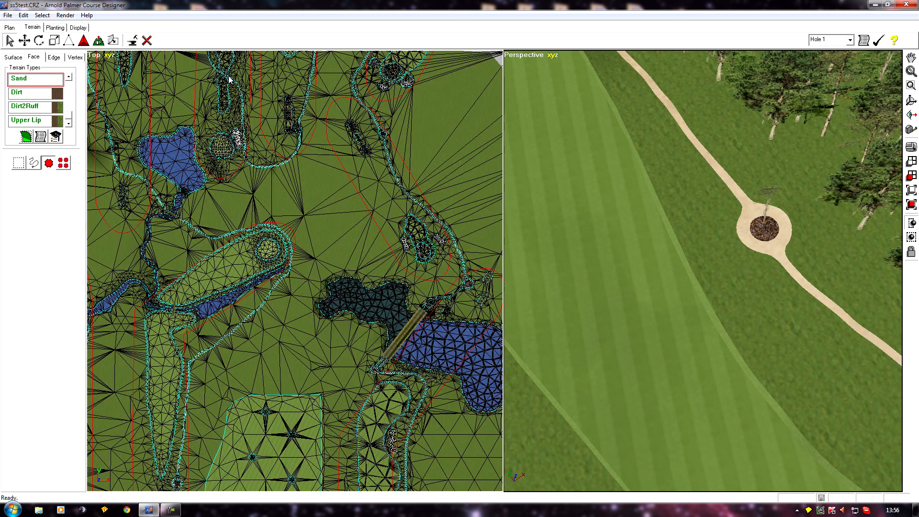
pyautogui.moveTo(279, 266); pyautogui.dragTo(231, 108, button='middle')
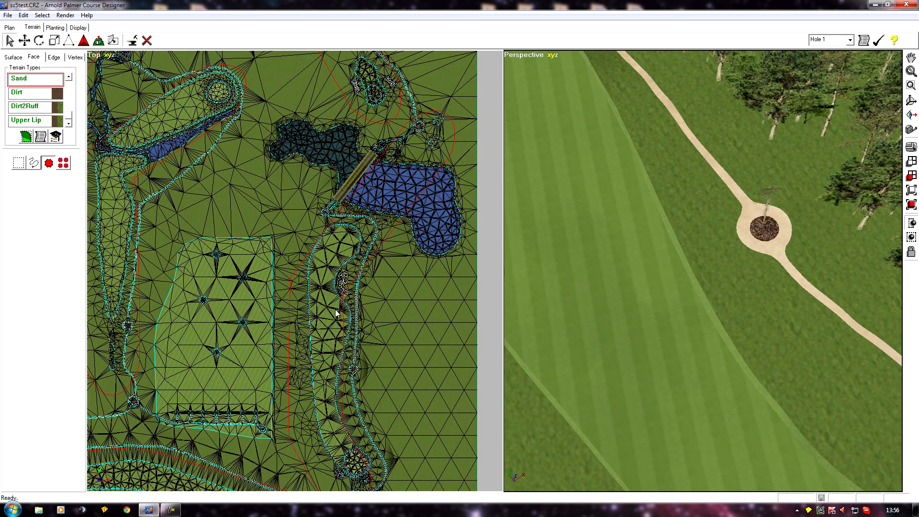
pyautogui.scroll(4, 347, 325)
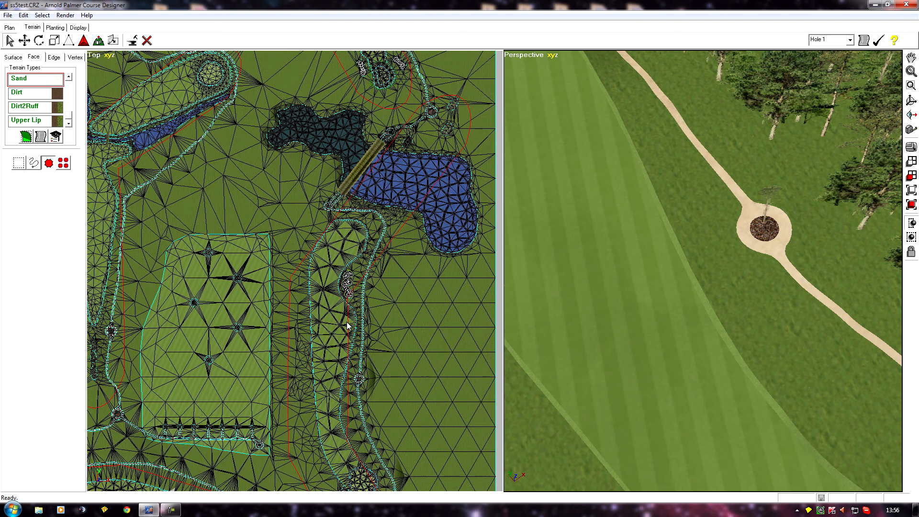
pyautogui.scroll(3, 350, 286)
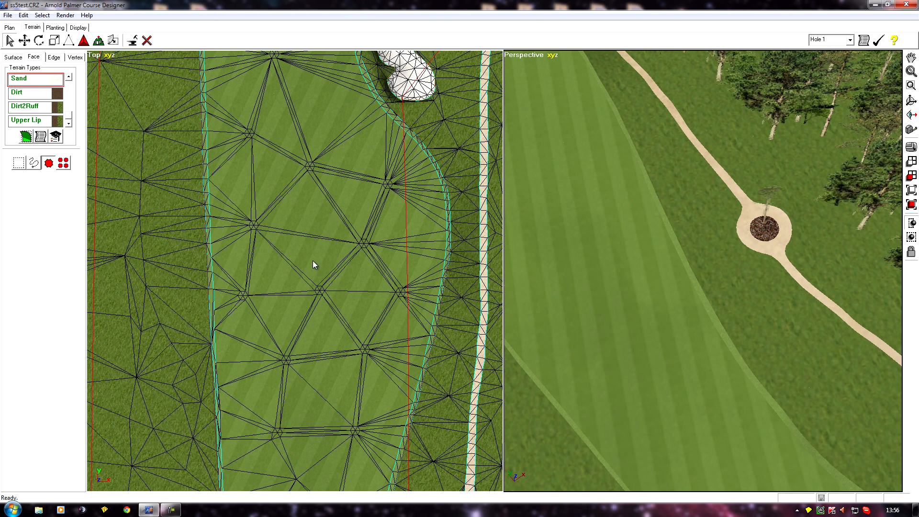
pyautogui.scroll(-1, 318, 283)
pyautogui.moveTo(324, 207); pyautogui.dragTo(297, 251, button='middle')
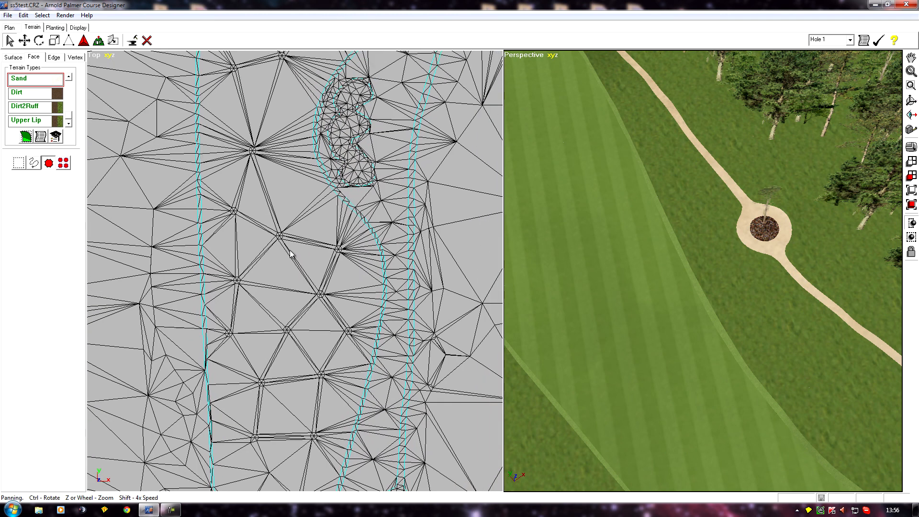
# Step: Select the Hole 8 course properties boundary with the shape assignment tool
pyautogui.click(14, 28)
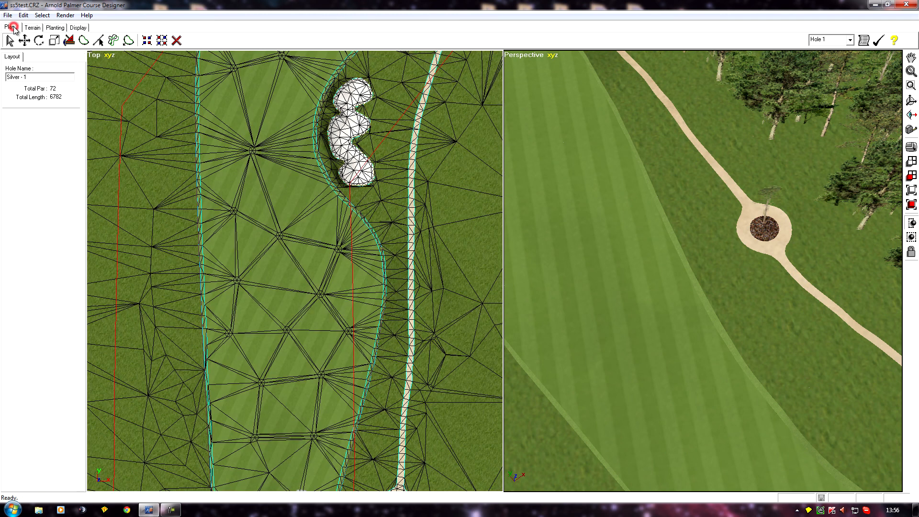
pyautogui.click(99, 41)
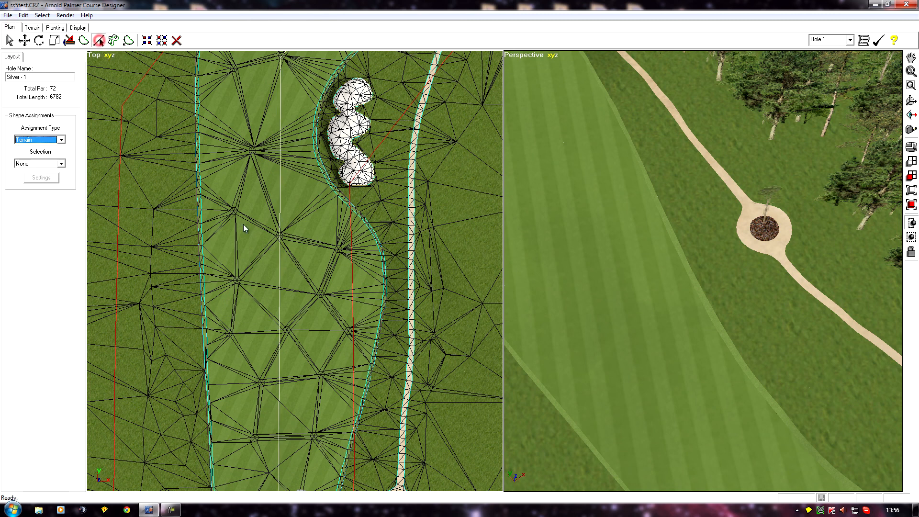
pyautogui.click(353, 275)
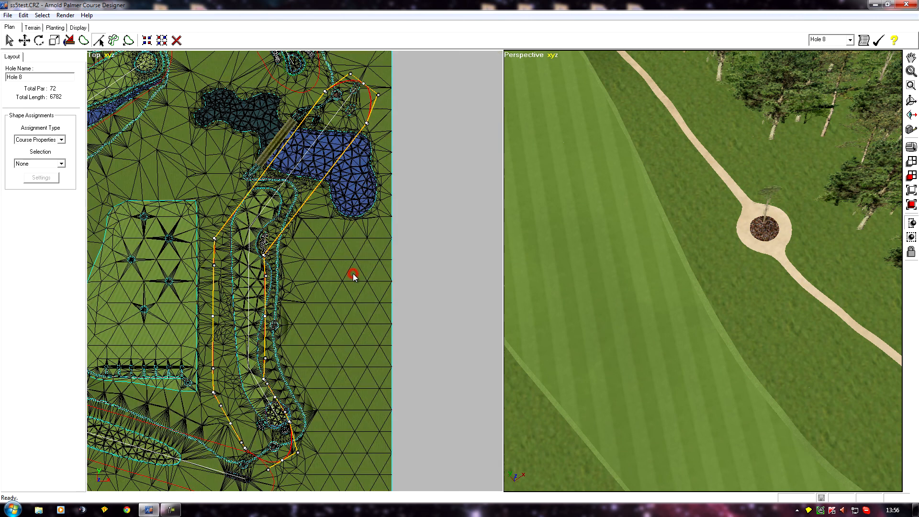
# Step: Move two Hole 8 boundary vertices onto the cart path beside the fairway
pyautogui.scroll(1, 343, 297)
pyautogui.moveTo(153, 313); pyautogui.dragTo(274, 226, button='middle')
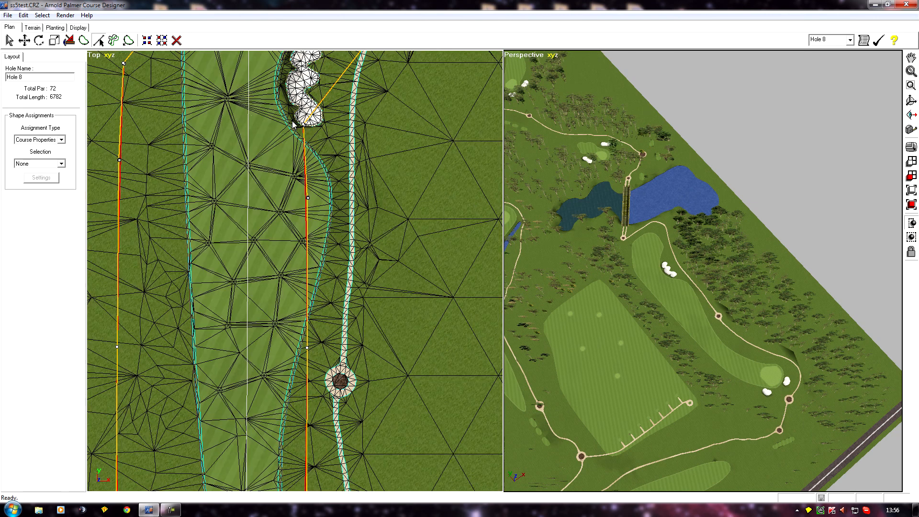
pyautogui.moveTo(304, 125); pyautogui.dragTo(381, 131)
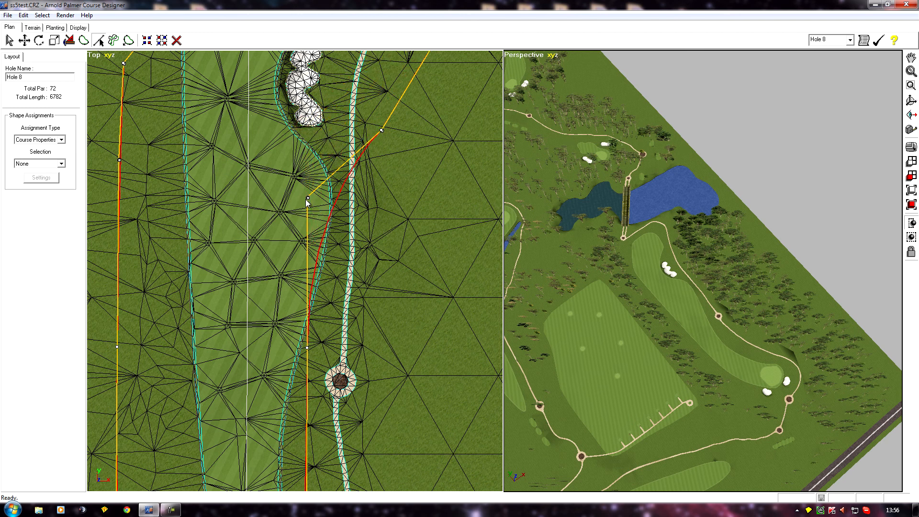
pyautogui.moveTo(308, 198); pyautogui.dragTo(345, 214)
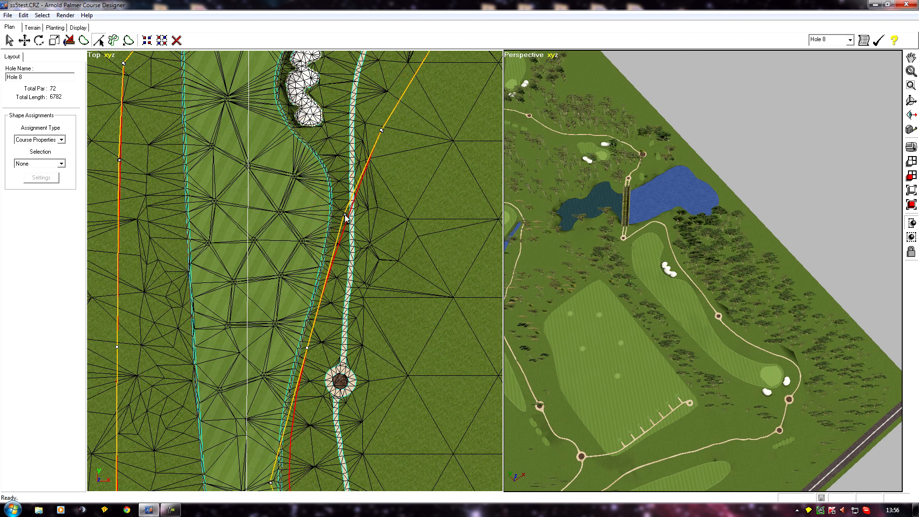
# Step: Move a Hole 8 boundary vertex outward to the cart path beside the green
pyautogui.moveTo(308, 348); pyautogui.dragTo(365, 345)
pyautogui.scroll(-3, 268, 339)
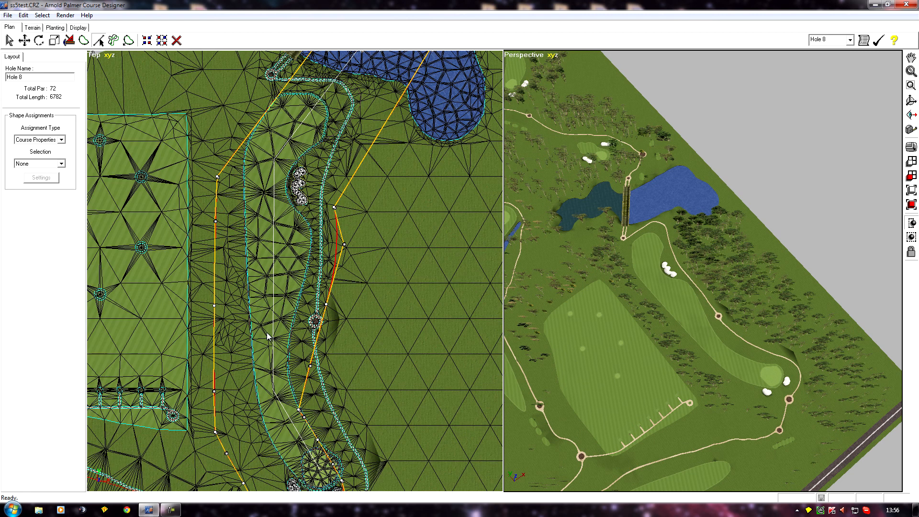
pyautogui.scroll(3, 292, 322)
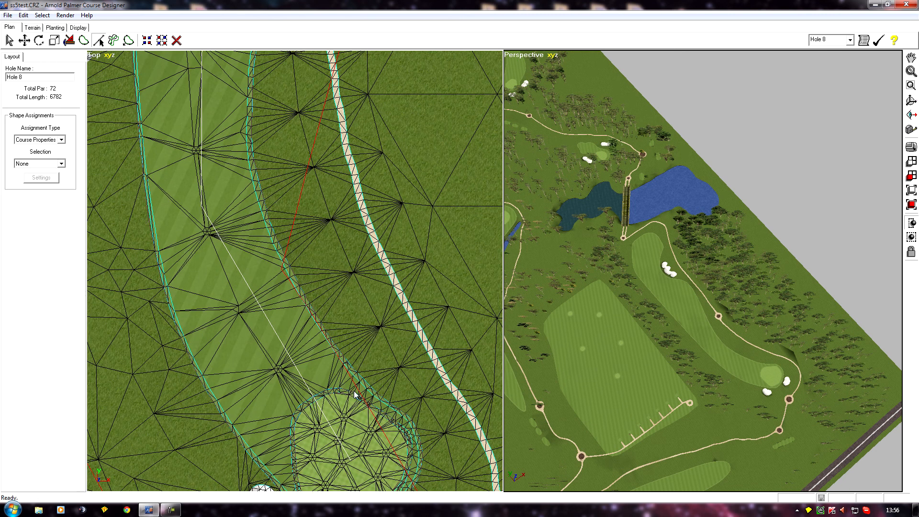
pyautogui.moveTo(340, 406); pyautogui.dragTo(251, 276, button='middle')
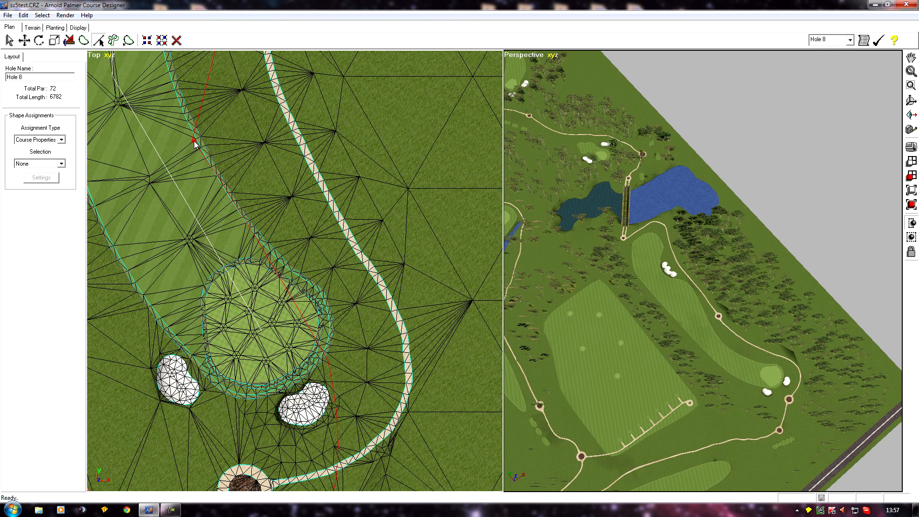
pyautogui.scroll(-3, 194, 142)
pyautogui.moveTo(216, 361); pyautogui.dragTo(227, 197, button='middle')
pyautogui.scroll(8, 228, 197)
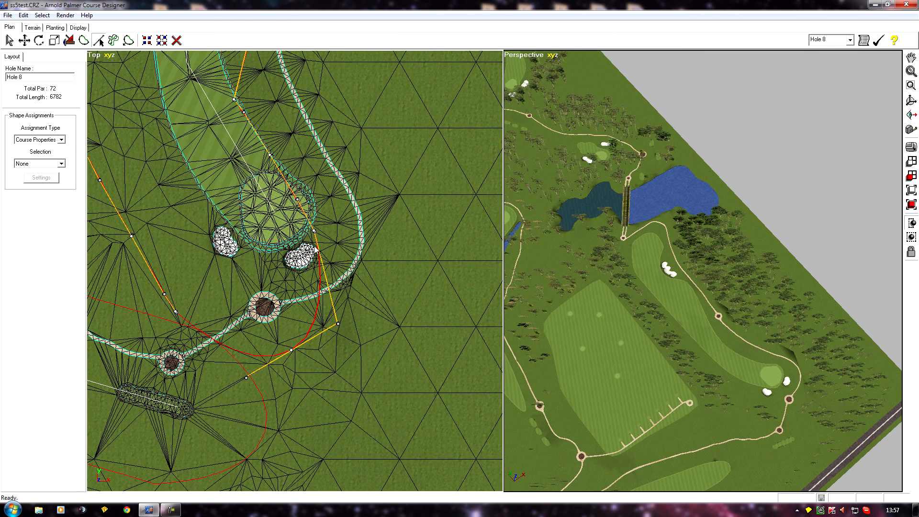
pyautogui.moveTo(314, 230); pyautogui.dragTo(370, 216)
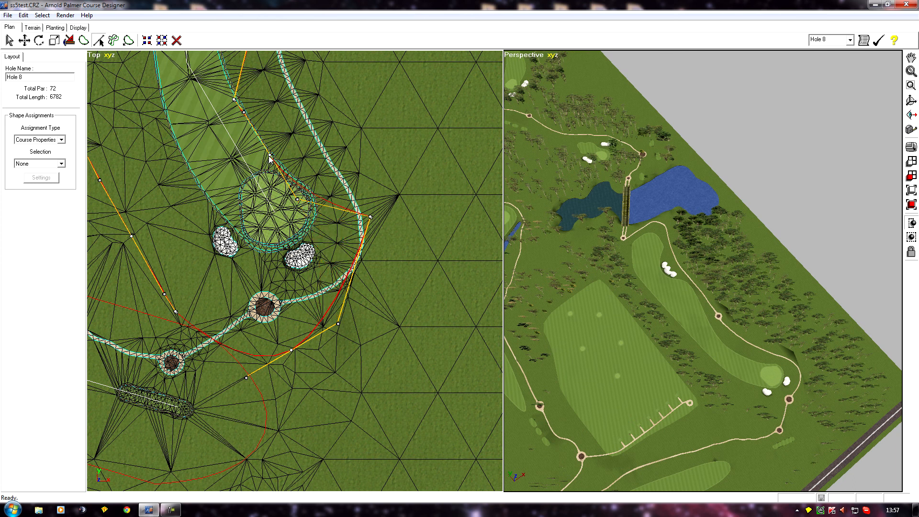
# Step: Move two more Hole 8 boundary vertices outward onto the cart path along the fairway
pyautogui.moveTo(269, 156); pyautogui.dragTo(324, 135)
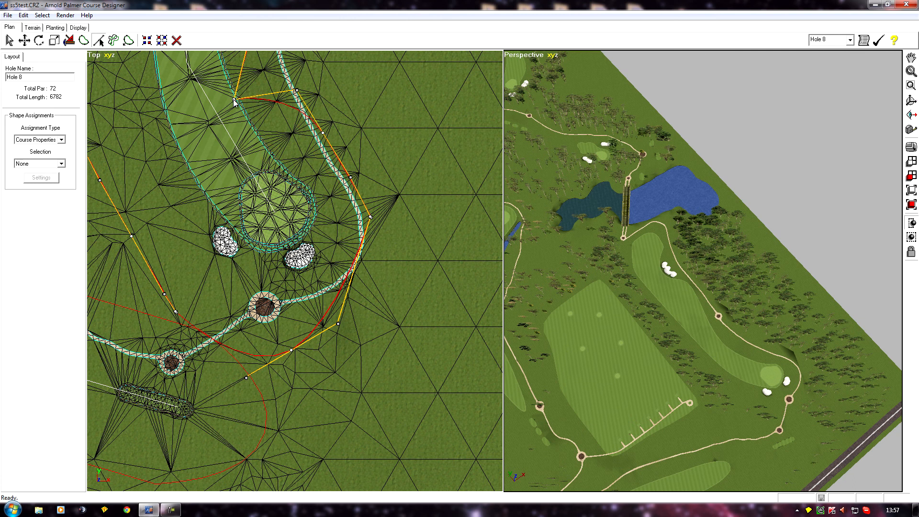
pyautogui.moveTo(234, 101); pyautogui.dragTo(288, 72)
# Step: Examine the course layout around Hole 8 in the top and perspective views
pyautogui.scroll(-3, 231, 210)
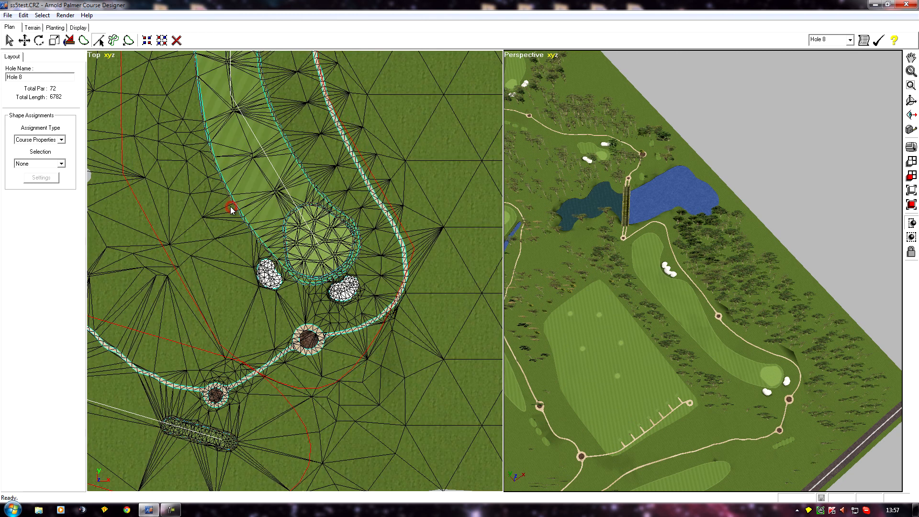
pyautogui.scroll(-1, 231, 210)
pyautogui.moveTo(231, 211); pyautogui.dragTo(231, 311, button='middle')
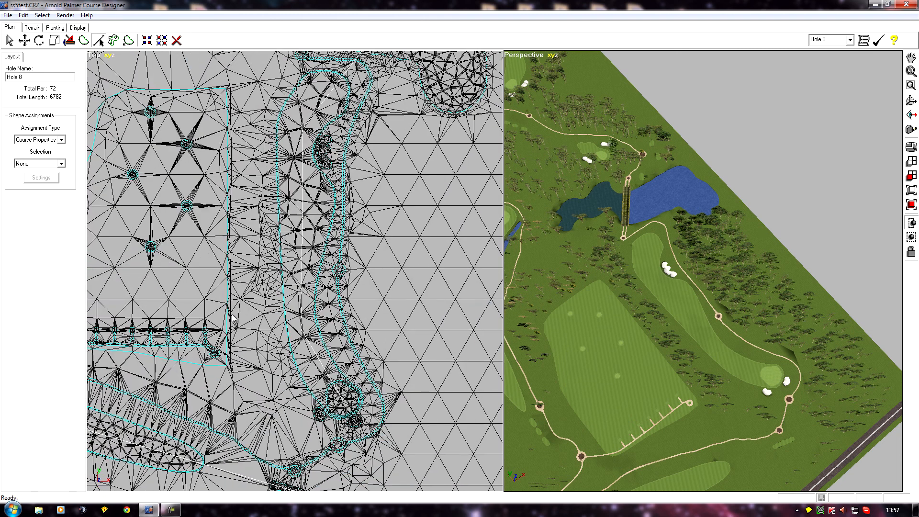
pyautogui.scroll(-3, 231, 311)
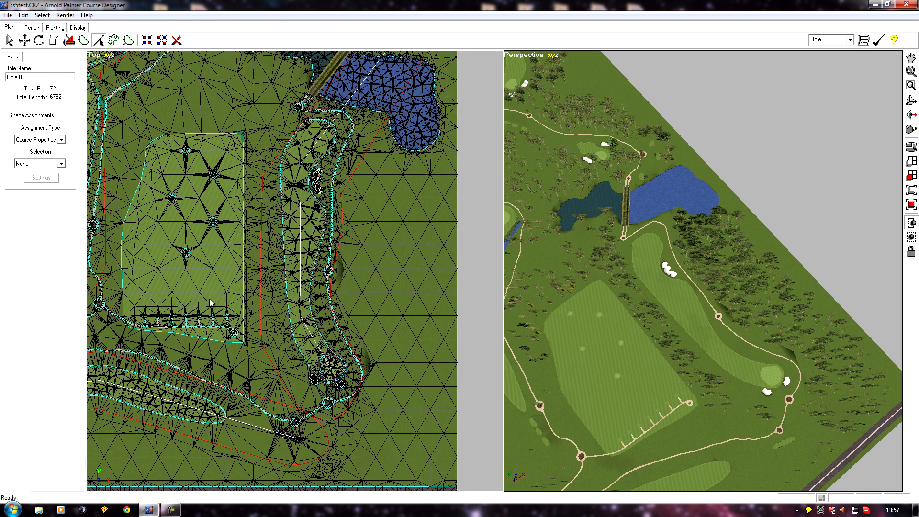
pyautogui.moveTo(120, 351); pyautogui.dragTo(234, 303, button='middle')
pyautogui.scroll(-3, 222, 231)
pyautogui.scroll(3, 576, 301)
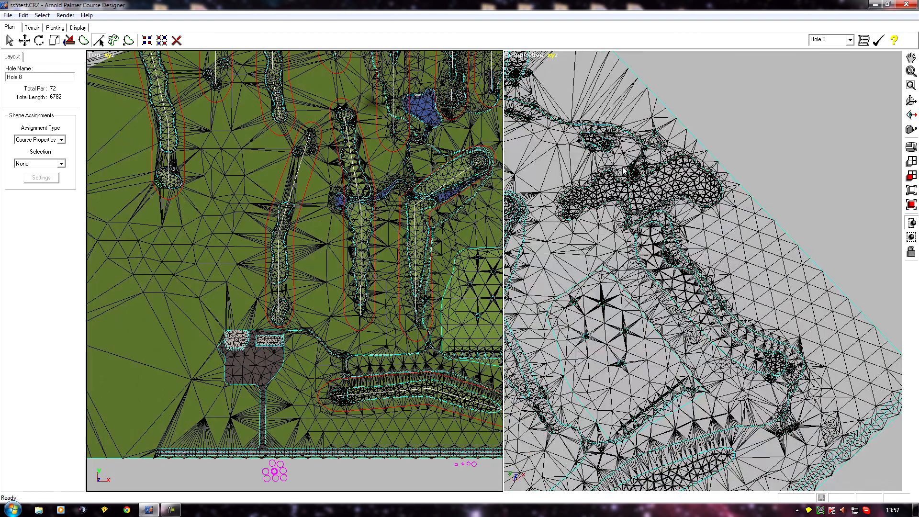
pyautogui.moveTo(702, 254); pyautogui.dragTo(718, 234, button='middle')
pyautogui.moveTo(785, 210); pyautogui.dragTo(810, 183, button='middle')
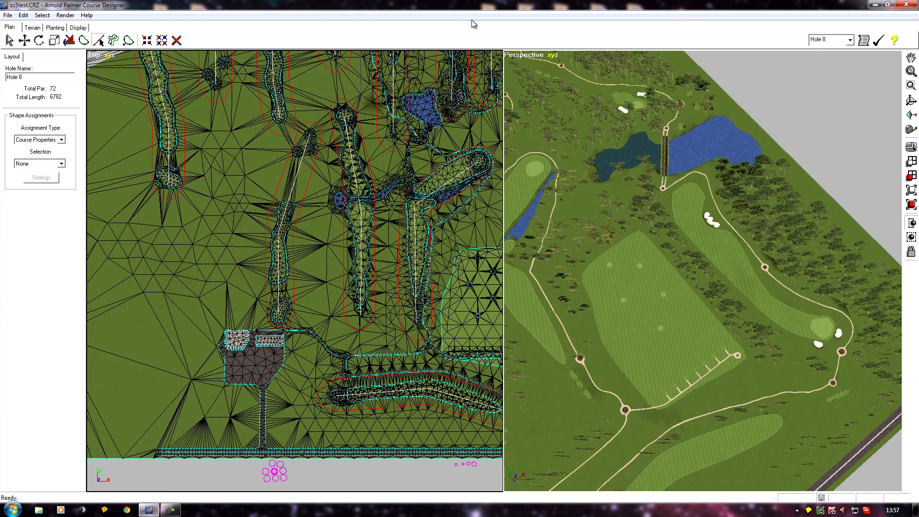
pyautogui.moveTo(563, 315); pyautogui.dragTo(589, 258, button='middle')
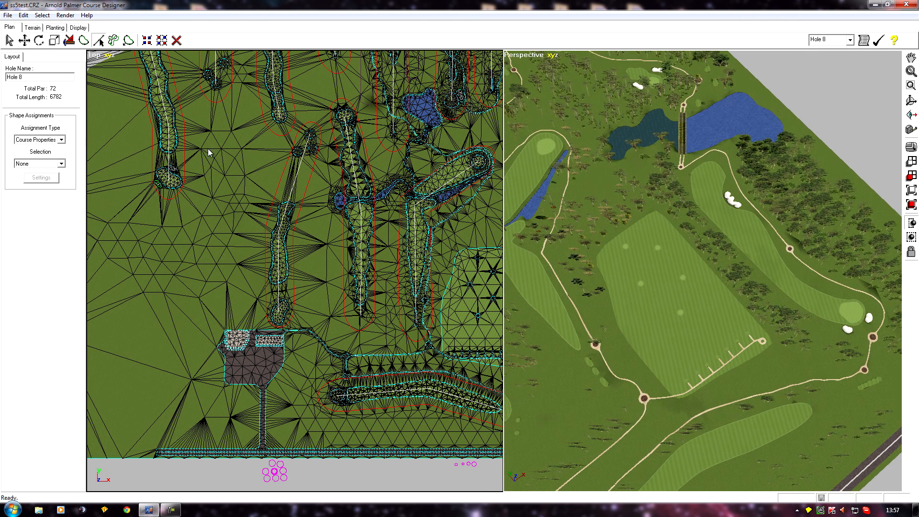
# Step: Set the perspective camera to a line of sight from a point on Hole 8 in the top view
pyautogui.click(910, 115)
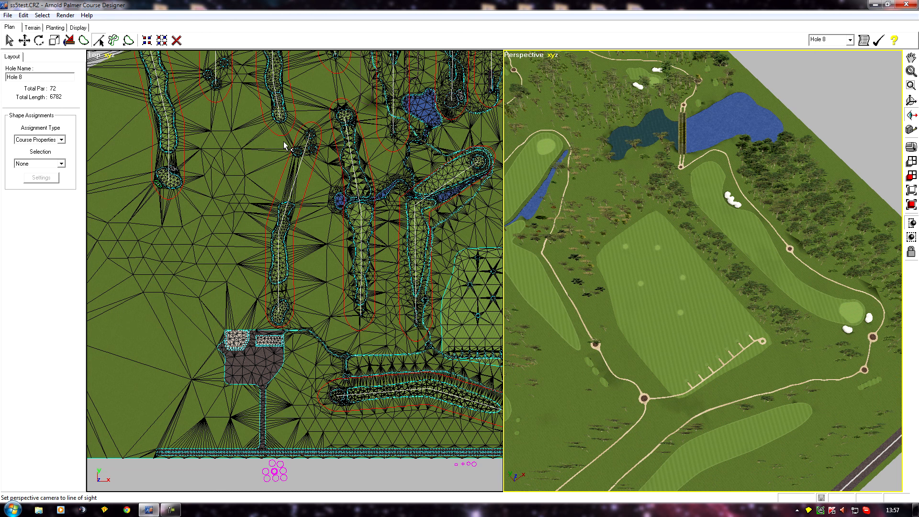
pyautogui.click(311, 105)
pyautogui.click(200, 143)
pyautogui.moveTo(531, 221); pyautogui.dragTo(693, 368)
pyautogui.moveTo(693, 368); pyautogui.dragTo(687, 368, button='middle')
pyautogui.scroll(5, 687, 368)
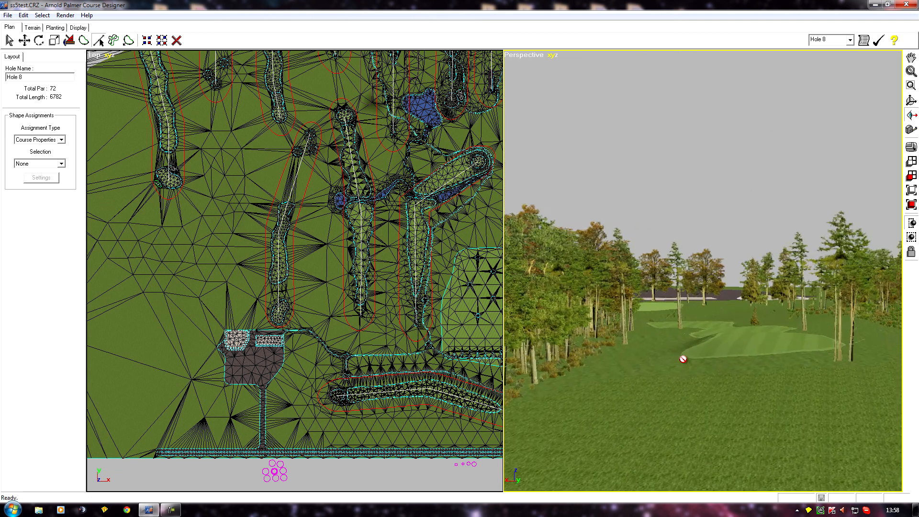
# Step: Inspect the Hole 8 fairway, green and surrounding tree lines from ground level in the perspective view
pyautogui.scroll(8, 682, 359)
pyautogui.moveTo(604, 334); pyautogui.dragTo(582, 278, button='middle')
pyautogui.scroll(-3, 600, 245)
pyautogui.scroll(-3, 600, 246)
pyautogui.scroll(2, 583, 279)
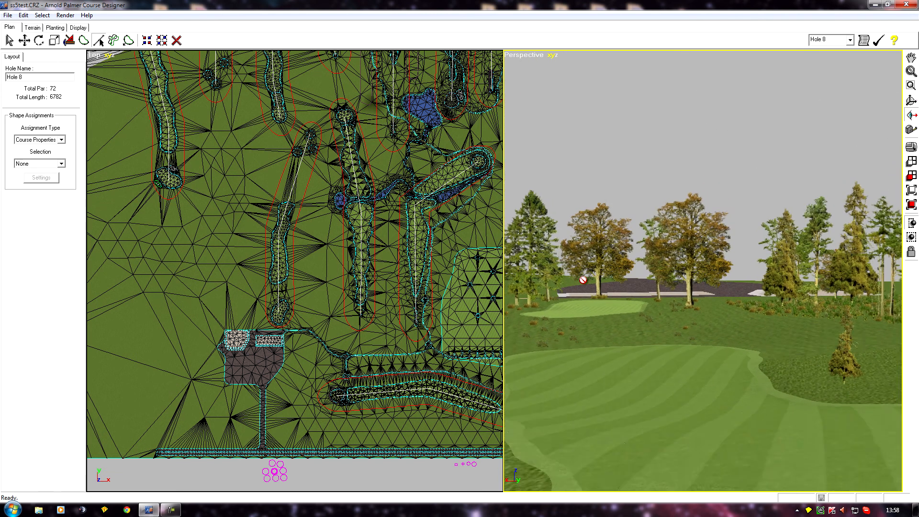
pyautogui.scroll(1, 582, 280)
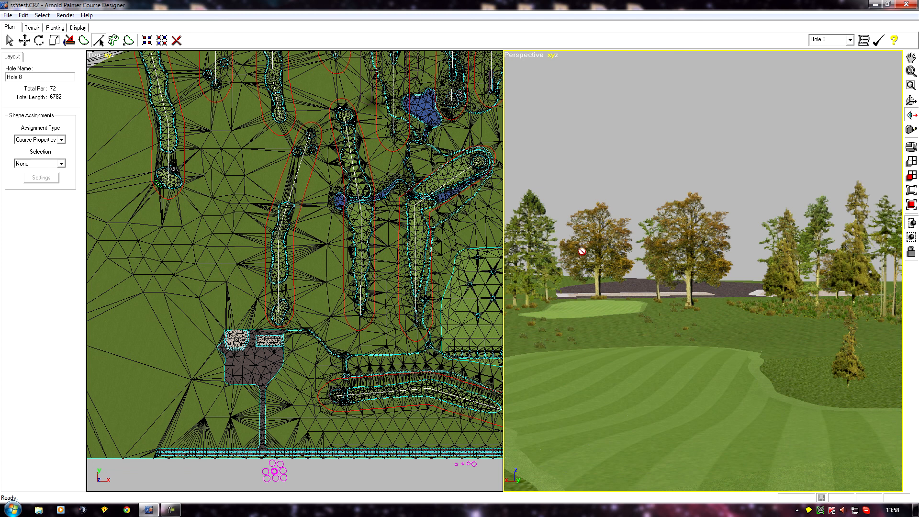
pyautogui.moveTo(653, 332); pyautogui.dragTo(617, 344, button='middle')
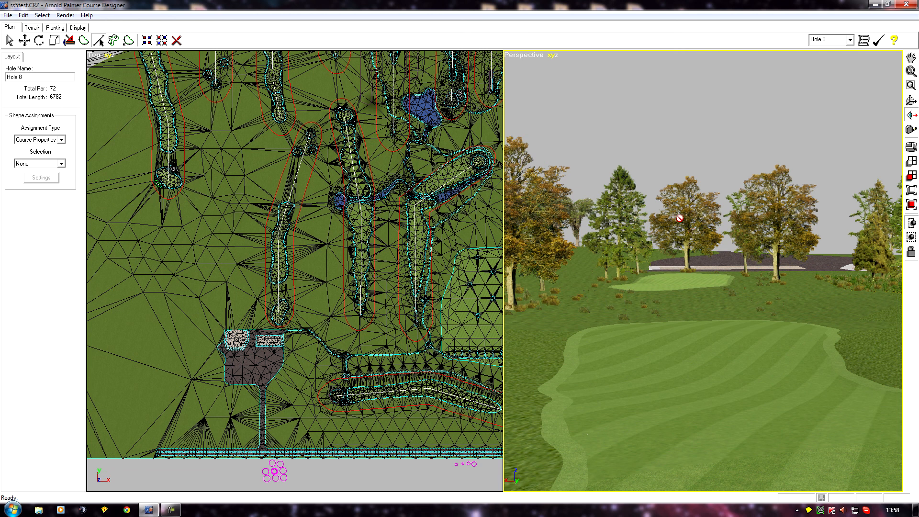
pyautogui.moveTo(651, 321); pyautogui.dragTo(714, 330, button='middle')
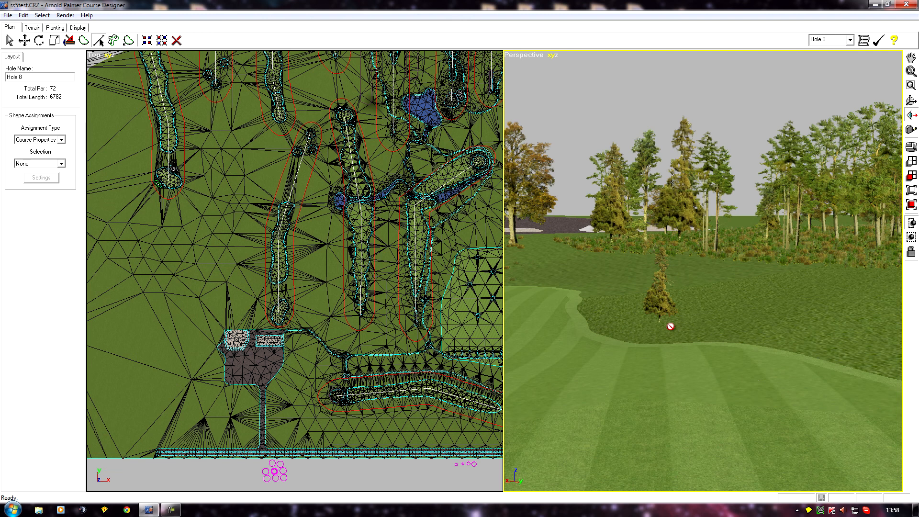
pyautogui.moveTo(715, 340); pyautogui.dragTo(640, 323, button='middle')
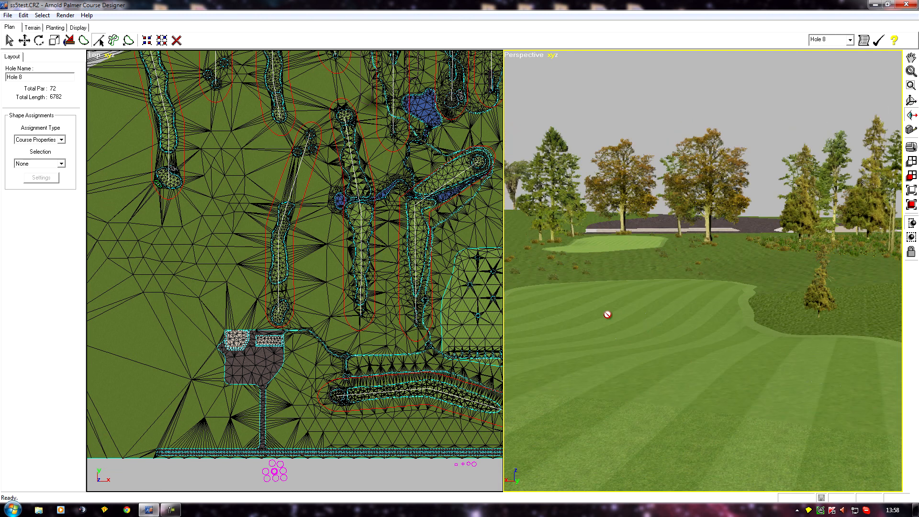
pyautogui.moveTo(550, 326); pyautogui.dragTo(570, 341, button='middle')
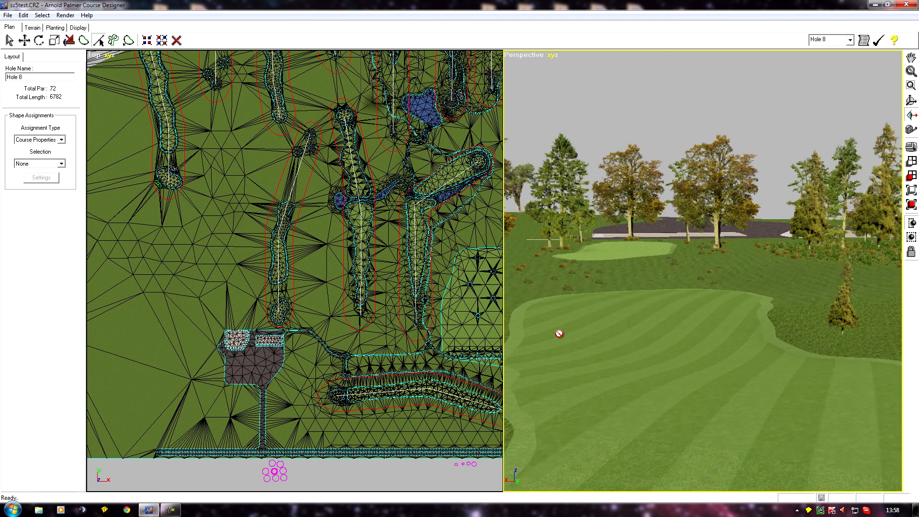
pyautogui.moveTo(559, 333); pyautogui.dragTo(591, 329, button='middle')
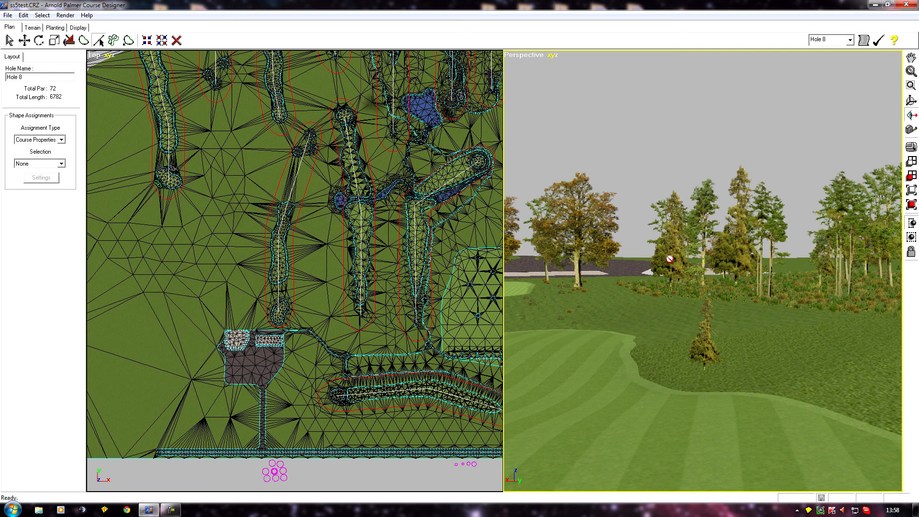
pyautogui.press('Up')
pyautogui.press('Up')
pyautogui.press('Up')
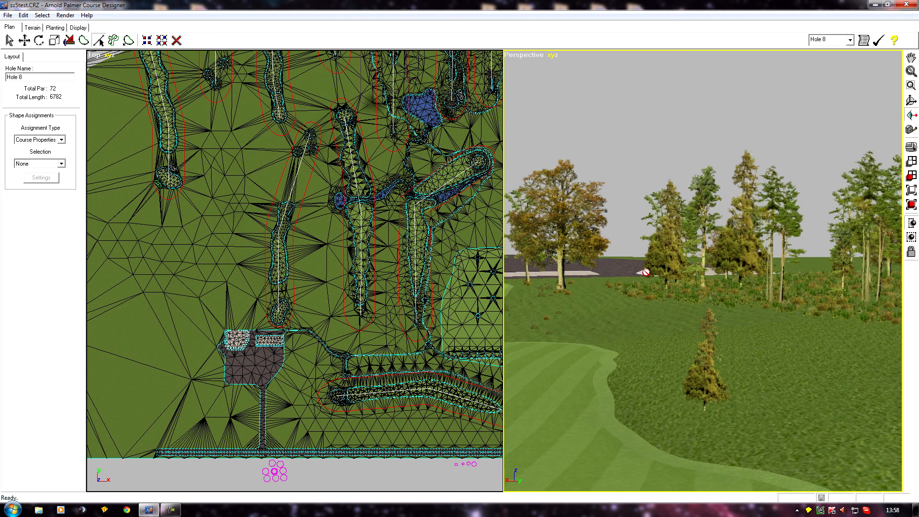
pyautogui.press('Down')
pyautogui.press('Down')
pyautogui.press('Down')
pyautogui.moveTo(656, 307); pyautogui.dragTo(741, 314, button='middle')
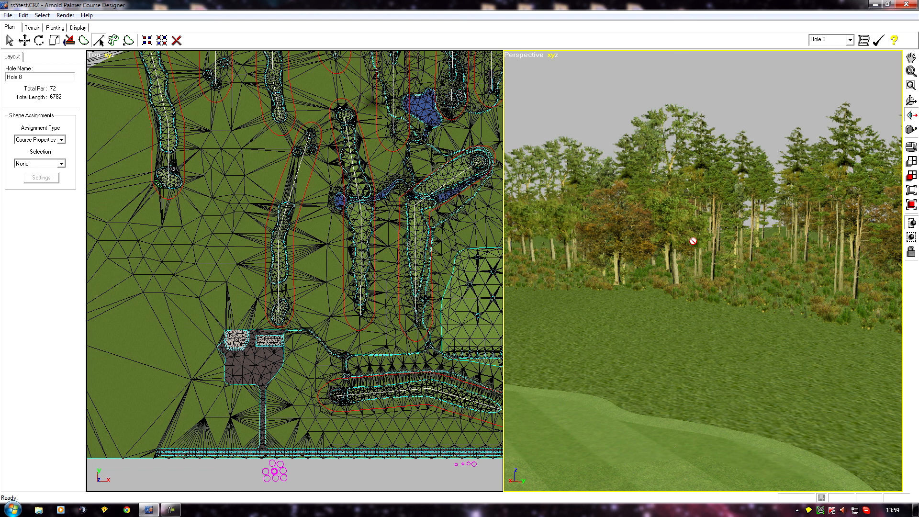
pyautogui.moveTo(727, 324); pyautogui.dragTo(699, 321)
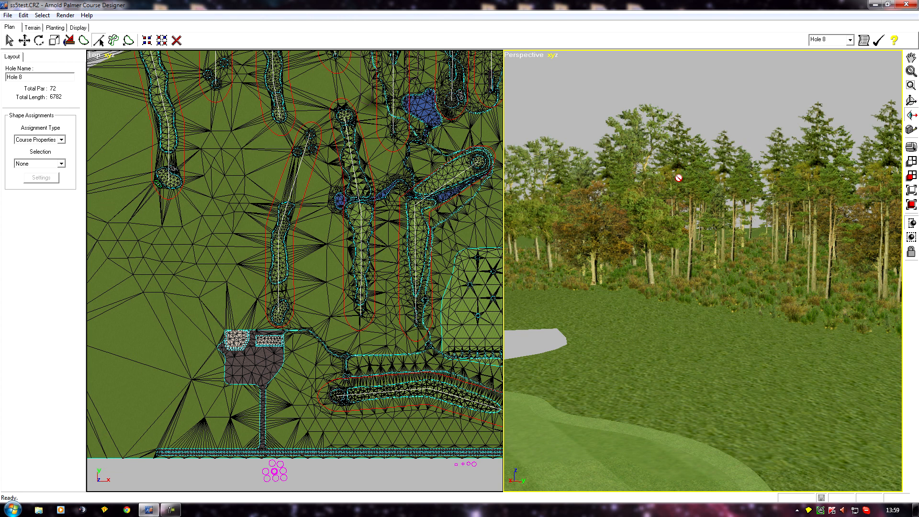
pyautogui.moveTo(601, 347); pyautogui.dragTo(646, 348)
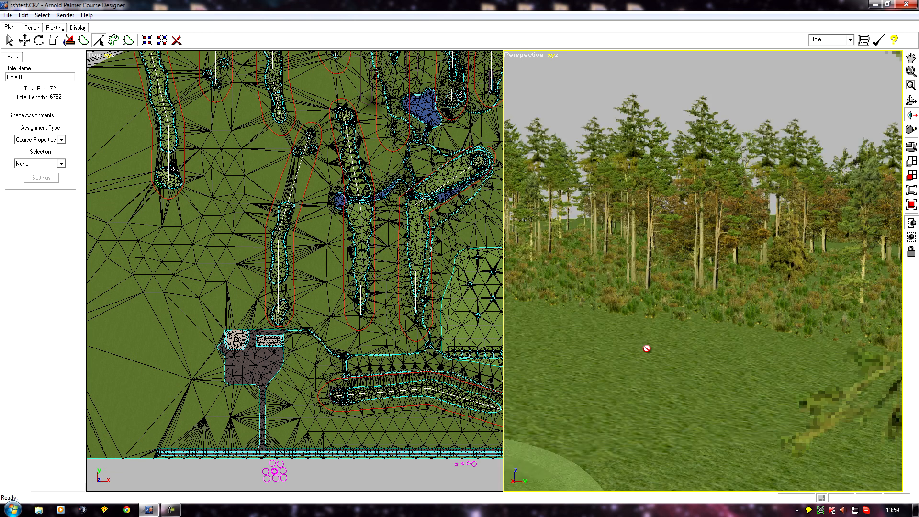
pyautogui.scroll(-3, 647, 349)
pyautogui.scroll(5, 646, 349)
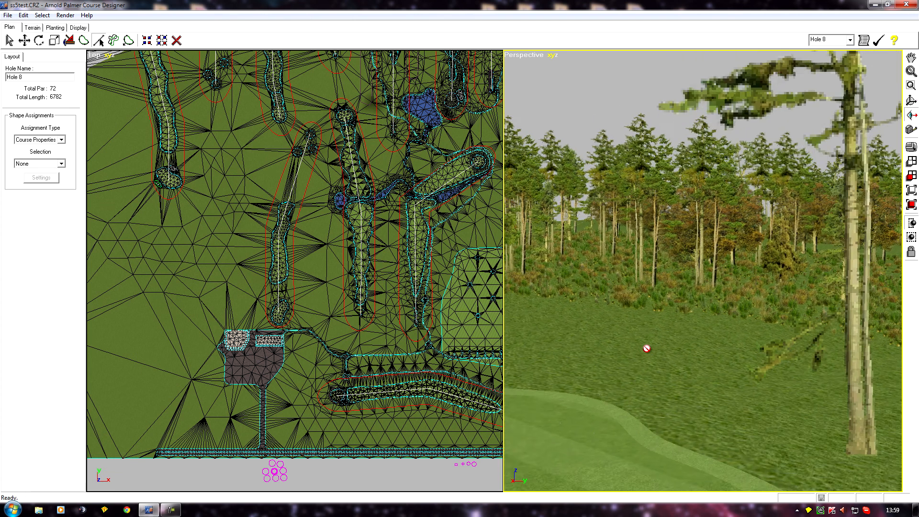
pyautogui.scroll(2, 649, 349)
pyautogui.scroll(-4, 671, 382)
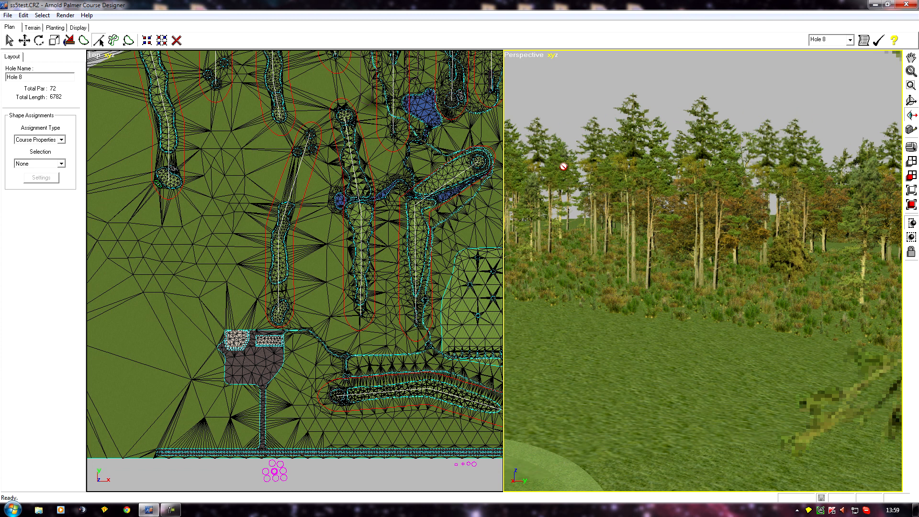
pyautogui.moveTo(775, 370); pyautogui.dragTo(699, 379)
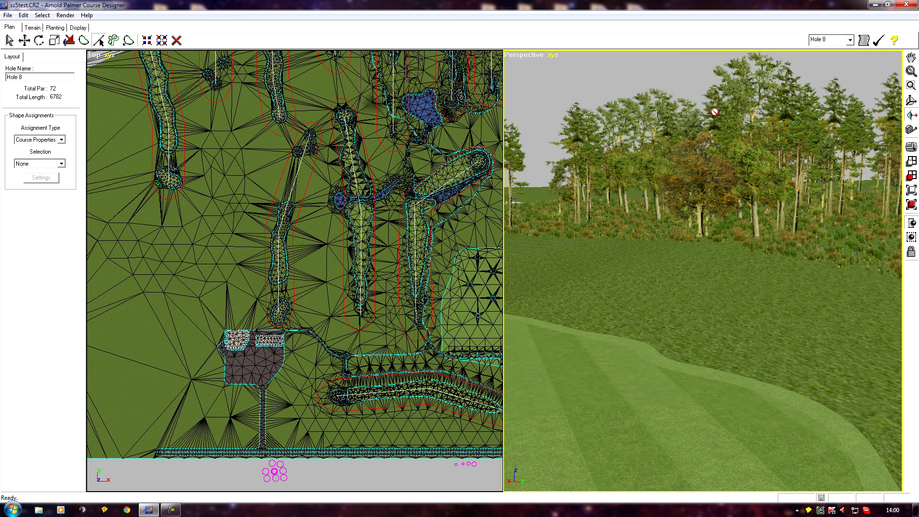
pyautogui.moveTo(748, 241); pyautogui.dragTo(625, 249, button='right')
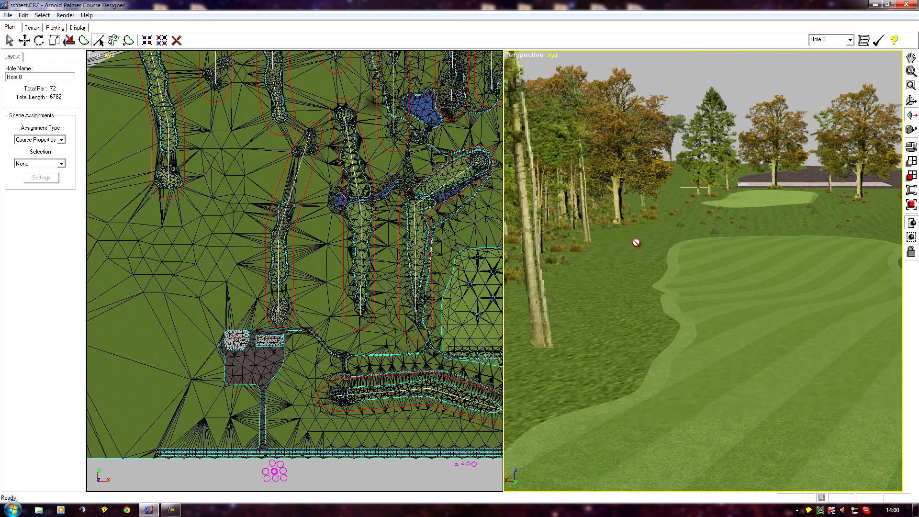
pyautogui.moveTo(678, 198); pyautogui.dragTo(690, 183, button='right')
pyautogui.scroll(2, 634, 269)
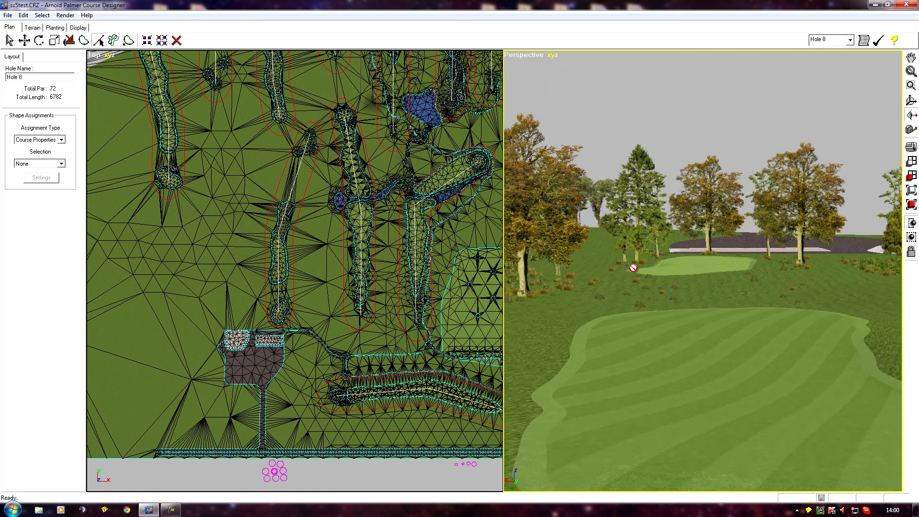
pyautogui.moveTo(579, 274); pyautogui.dragTo(602, 288, button='right')
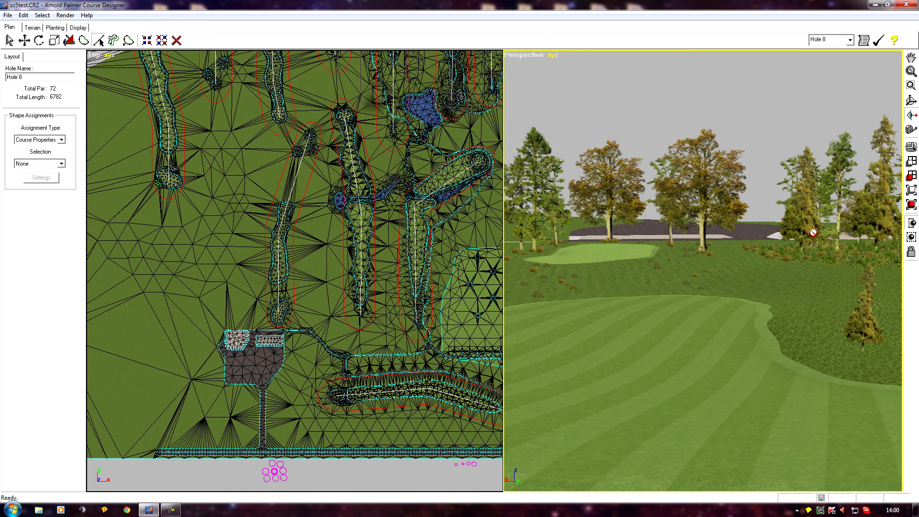
pyautogui.moveTo(598, 215); pyautogui.dragTo(550, 295, button='right')
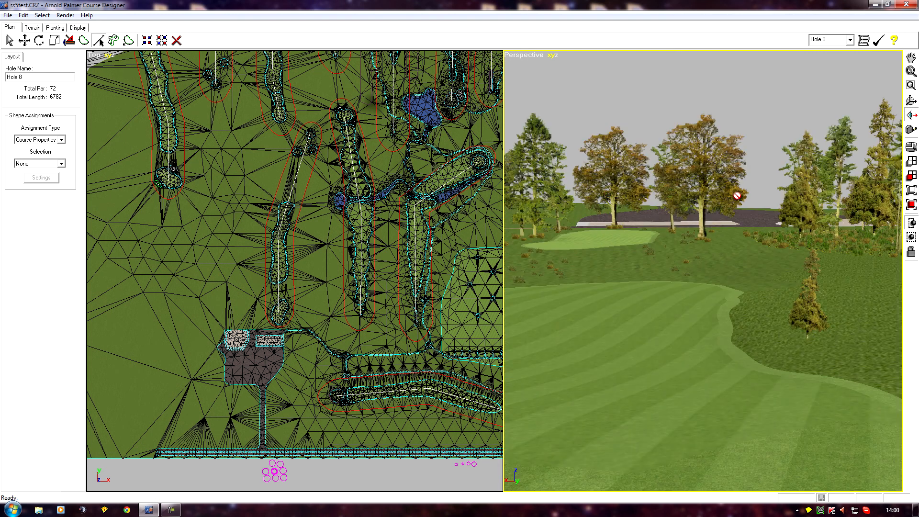
pyautogui.moveTo(691, 260); pyautogui.dragTo(638, 304, button='right')
pyautogui.scroll(3, 656, 335)
pyautogui.moveTo(579, 316); pyautogui.dragTo(561, 303, button='right')
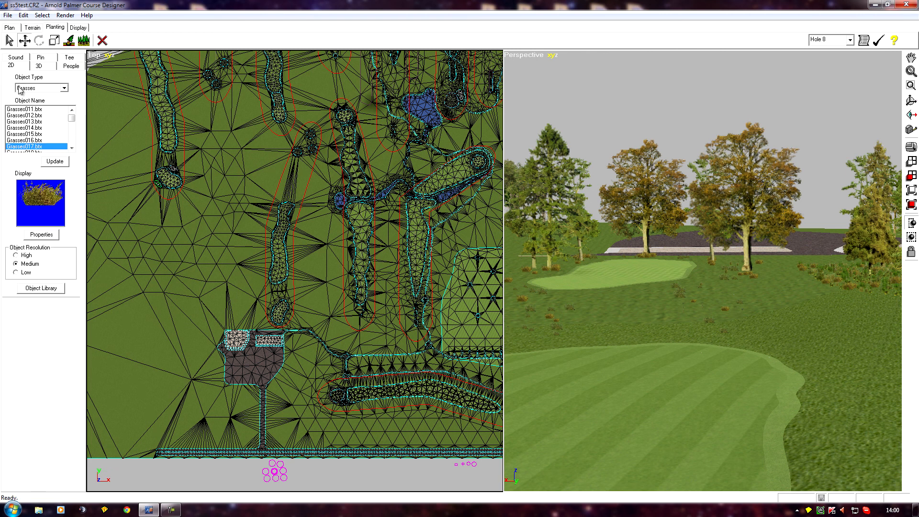
# Step: Select a tree behind the green and replace it with the Tall Trees107 model, updating only the currently selected images
pyautogui.click(9, 41)
pyautogui.click(746, 210)
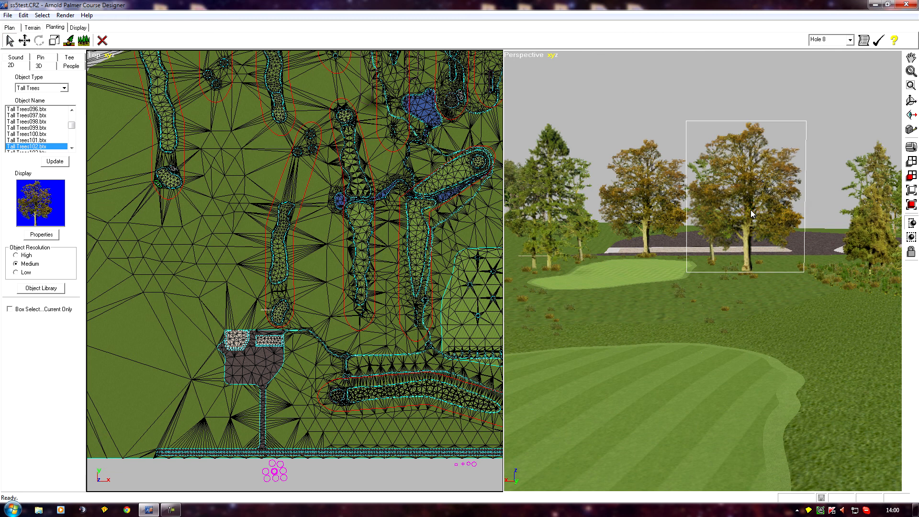
pyautogui.click(27, 134)
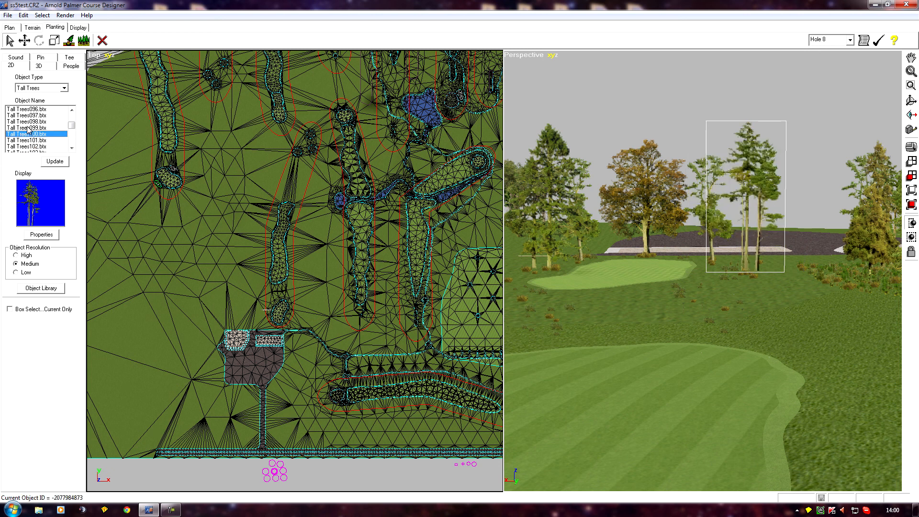
pyautogui.click(27, 128)
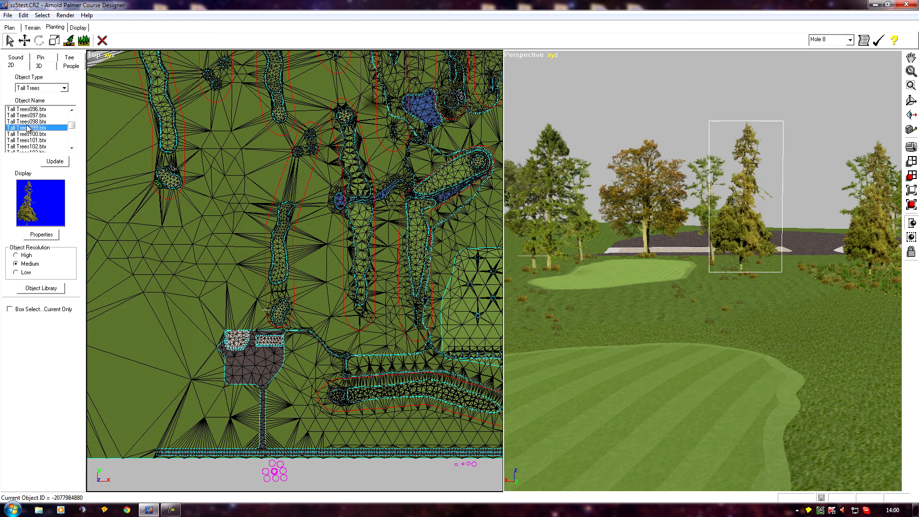
pyautogui.click(26, 122)
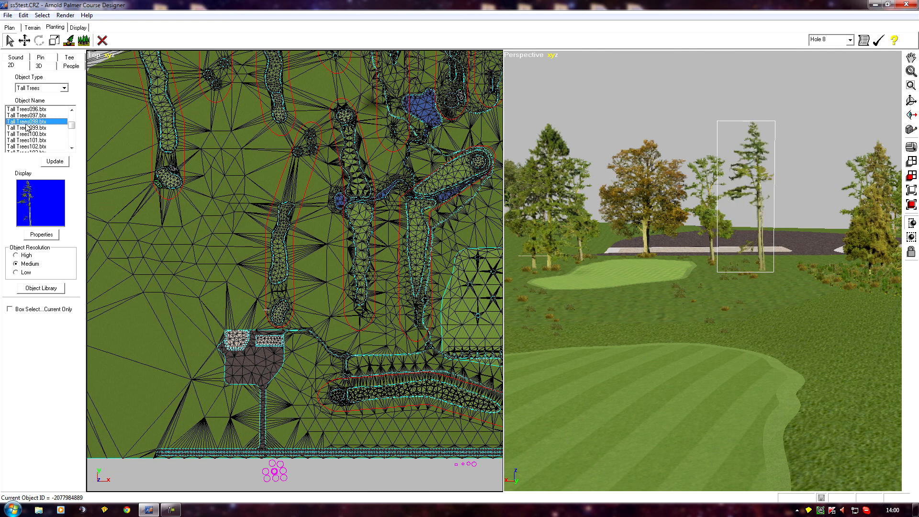
pyautogui.click(28, 146)
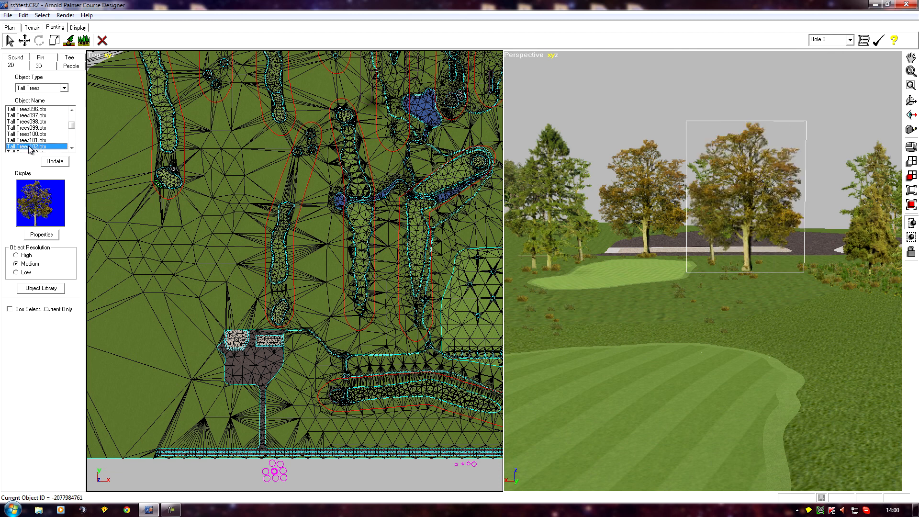
pyautogui.click(28, 152)
pyautogui.click(27, 152)
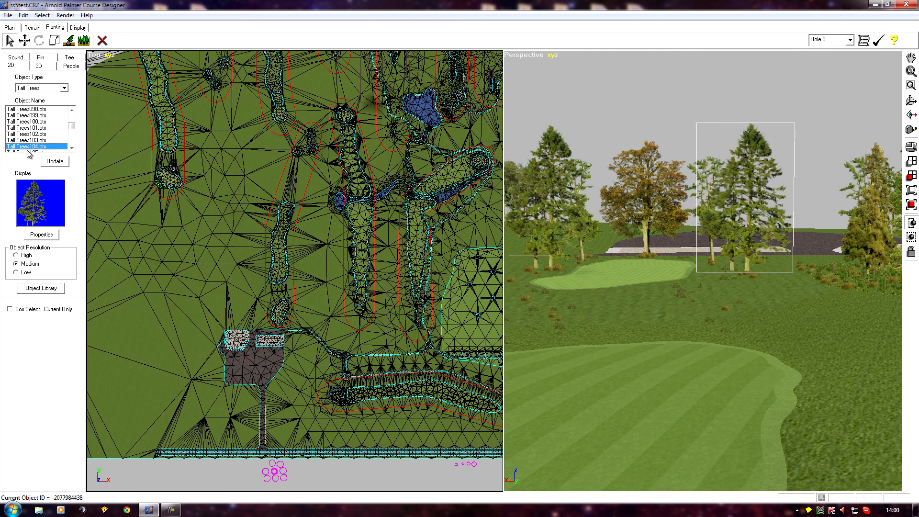
pyautogui.click(27, 152)
pyautogui.click(27, 152)
pyautogui.click(27, 151)
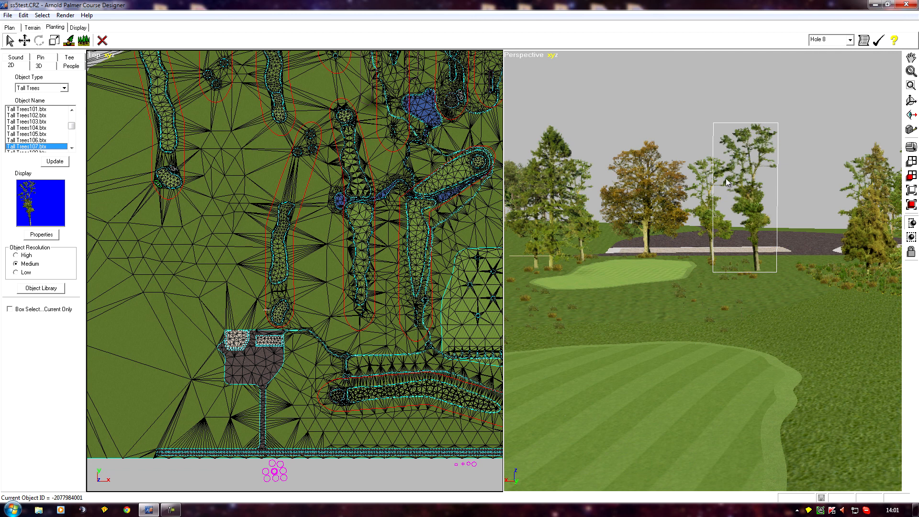
pyautogui.click(56, 163)
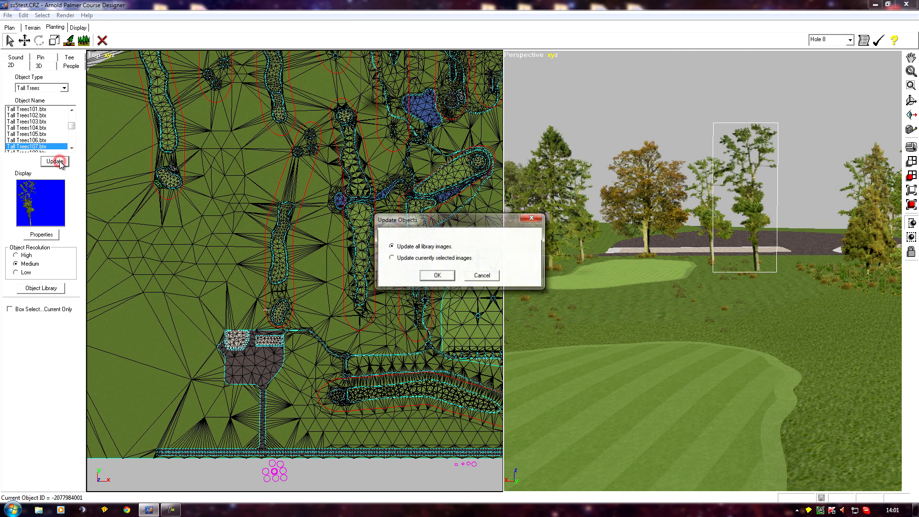
pyautogui.click(391, 258)
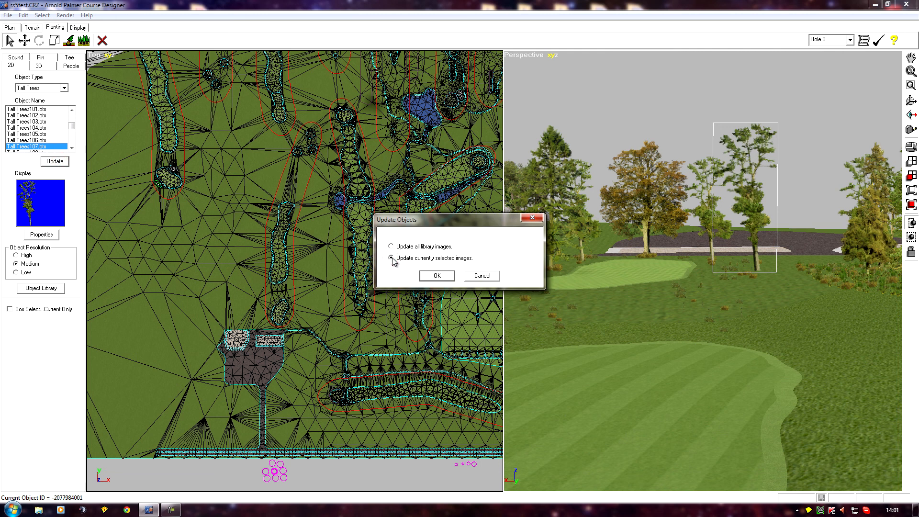
pyautogui.click(439, 276)
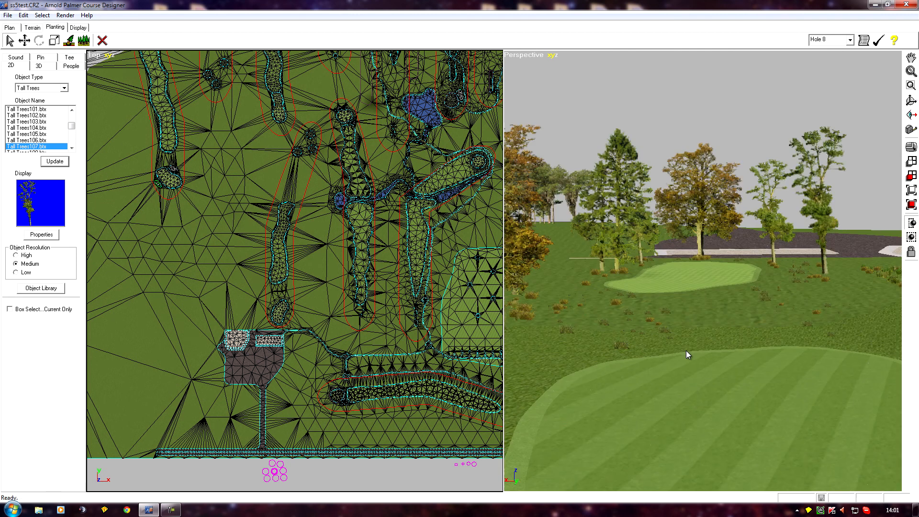
# Step: Inspect the replaced tree and green surroundings in the perspective view
pyautogui.moveTo(687, 351); pyautogui.dragTo(623, 391)
pyautogui.scroll(3, 676, 400)
pyautogui.moveTo(651, 371); pyautogui.dragTo(717, 386, button='middle')
pyautogui.moveTo(782, 387); pyautogui.dragTo(739, 383, button='middle')
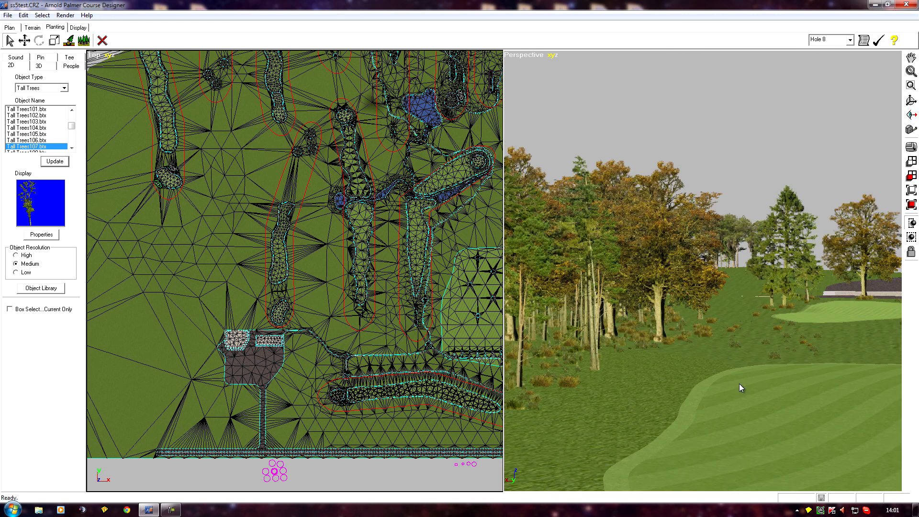
pyautogui.moveTo(669, 389); pyautogui.dragTo(720, 397, button='middle')
pyautogui.moveTo(737, 427)
pyautogui.mouseDown(button='middle')
pyautogui.moveTo(746, 426)
pyautogui.moveTo(728, 420)
pyautogui.moveTo(736, 444)
pyautogui.mouseUp(button='middle')
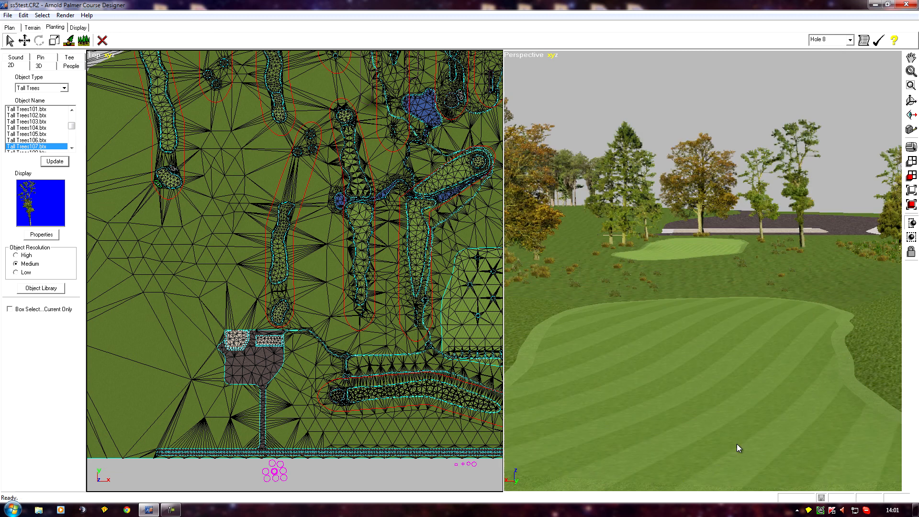